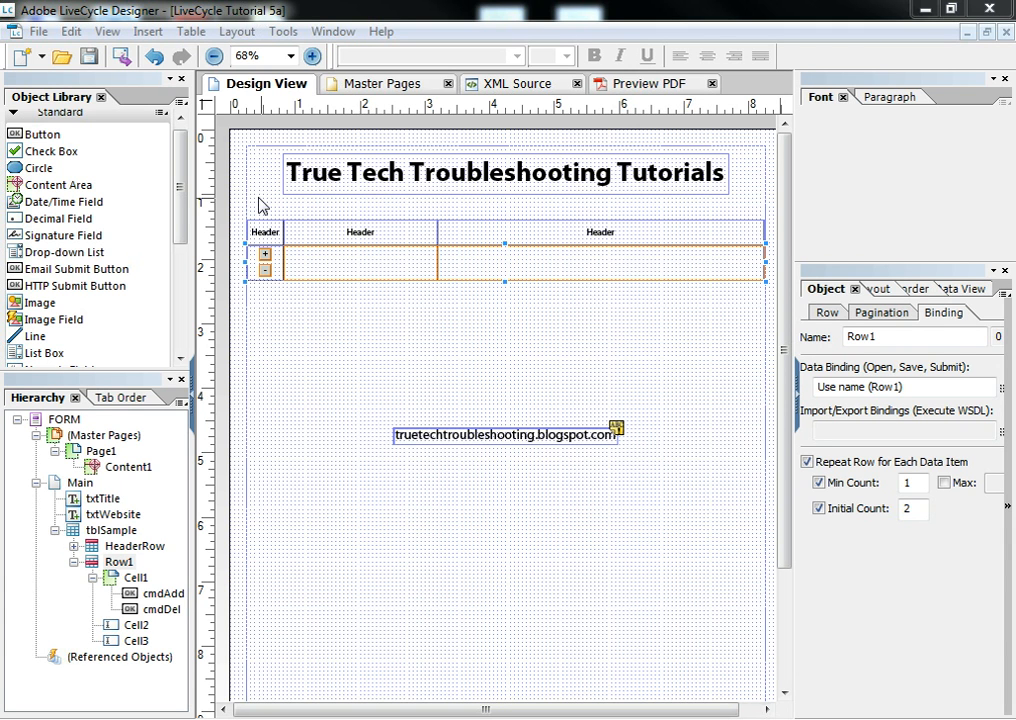
Preview the form as a PDF and test adding and removing table rows with the row buttons
{"action": "left_click", "coordinate": [655, 86]}
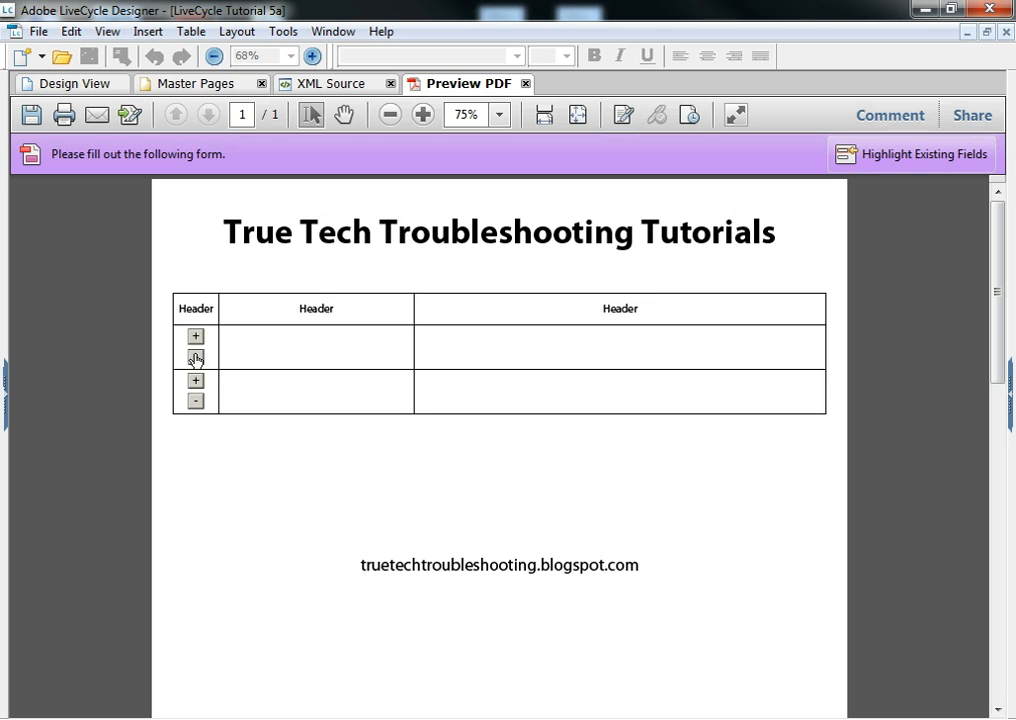
{"action": "left_click", "coordinate": [195, 336]}
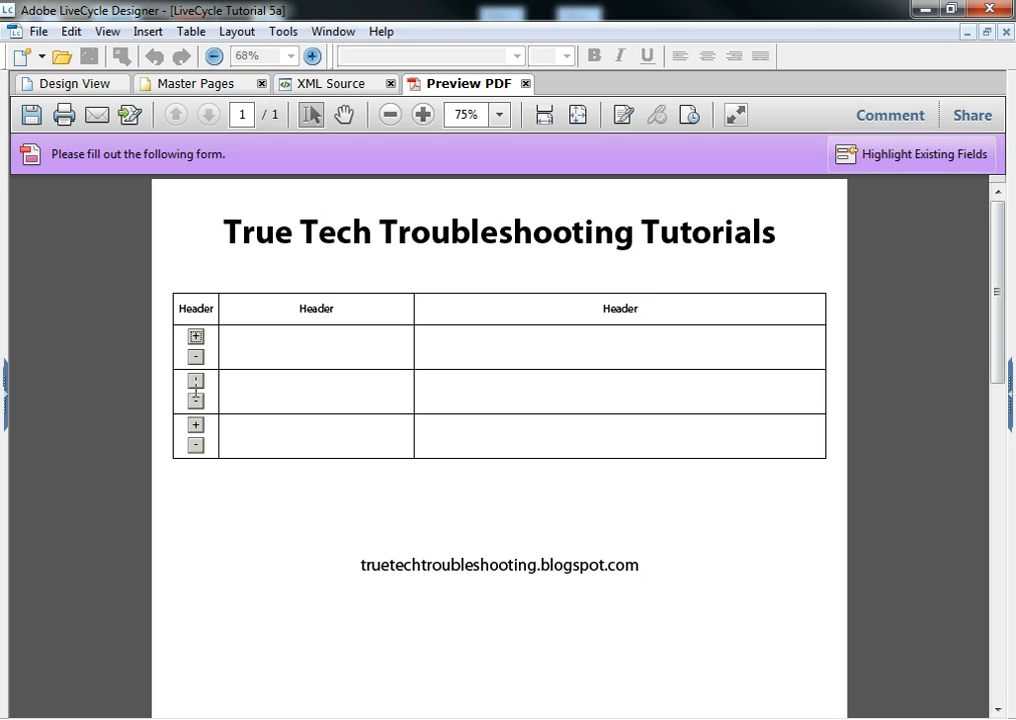
{"action": "left_click", "coordinate": [195, 424]}
{"action": "left_click", "coordinate": [195, 401]}
{"action": "left_click", "coordinate": [195, 401]}
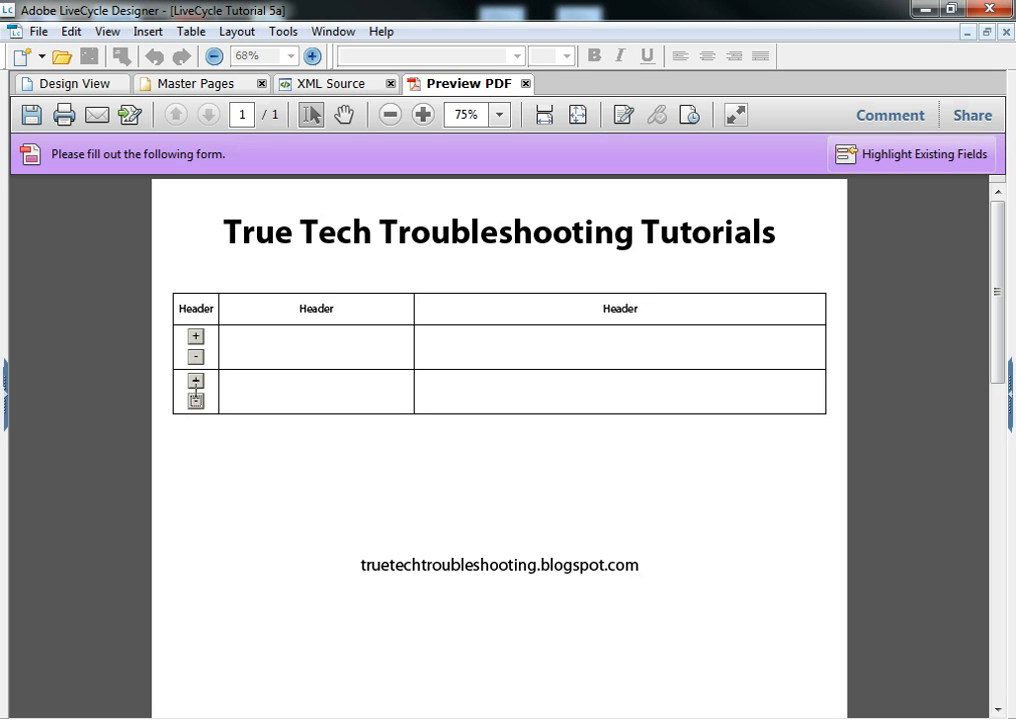
{"action": "left_click", "coordinate": [195, 357]}
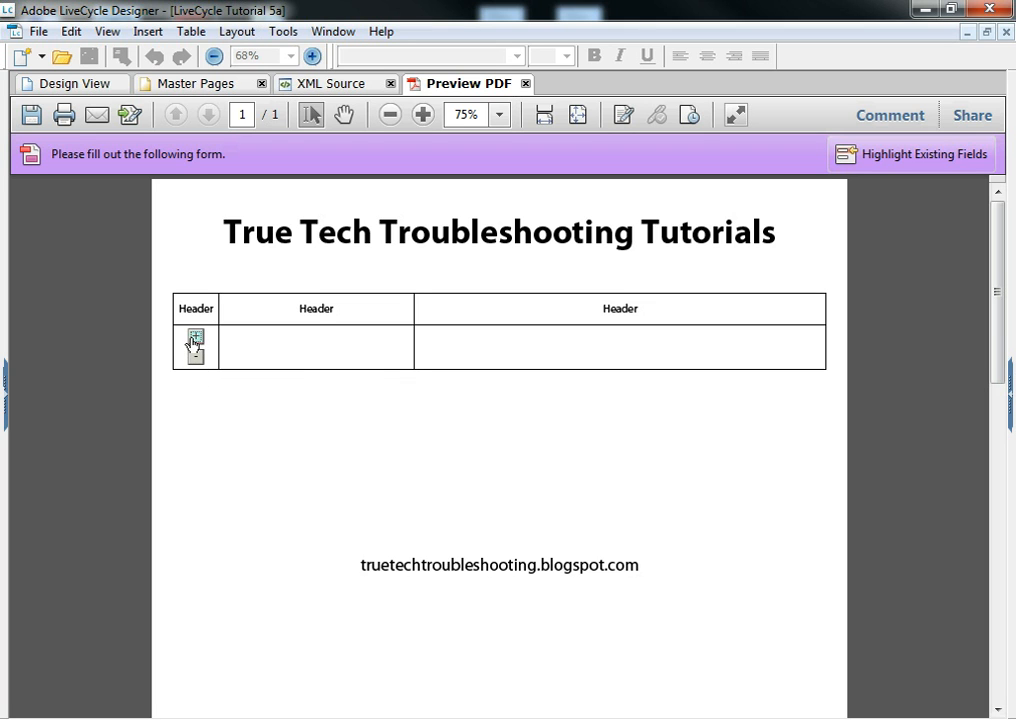
Test adding rows until the previewed table overlaps the website text, including removing two rows and adding them back
{"action": "left_click", "coordinate": [195, 337]}
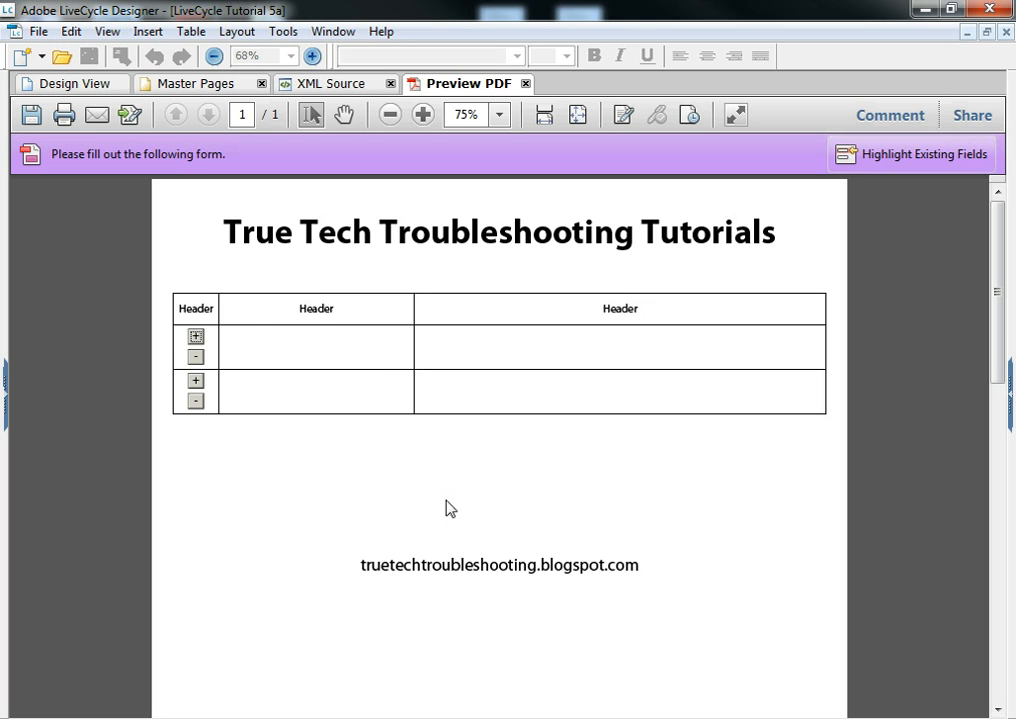
{"action": "left_click", "coordinate": [195, 337]}
{"action": "left_click", "coordinate": [195, 337]}
{"action": "left_click", "coordinate": [195, 337]}
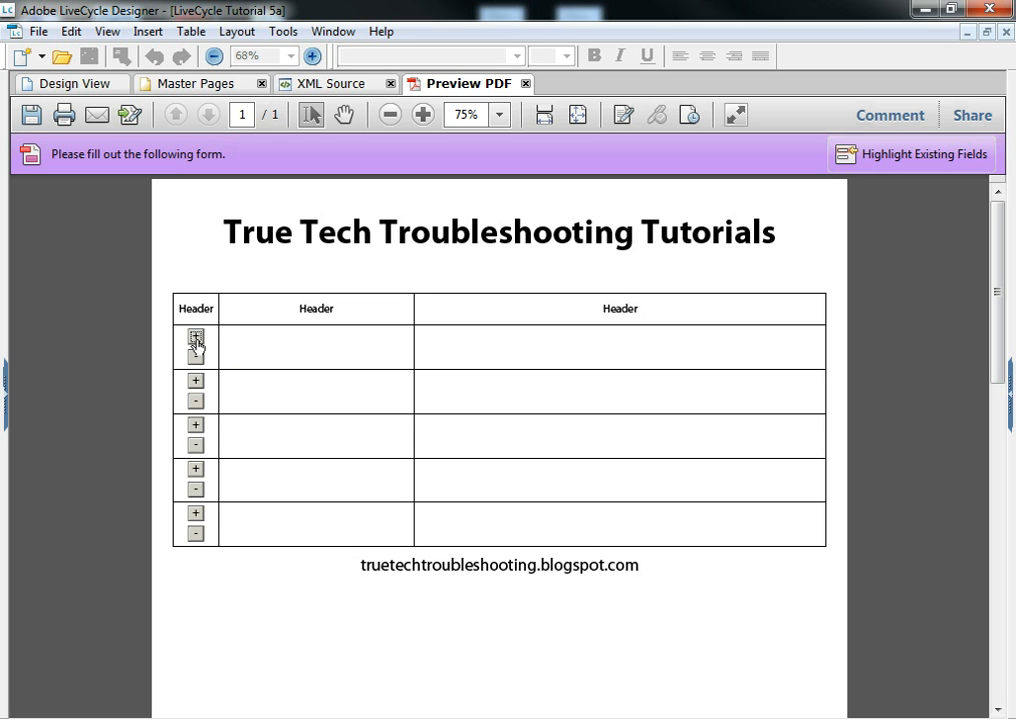
{"action": "left_click", "coordinate": [195, 337]}
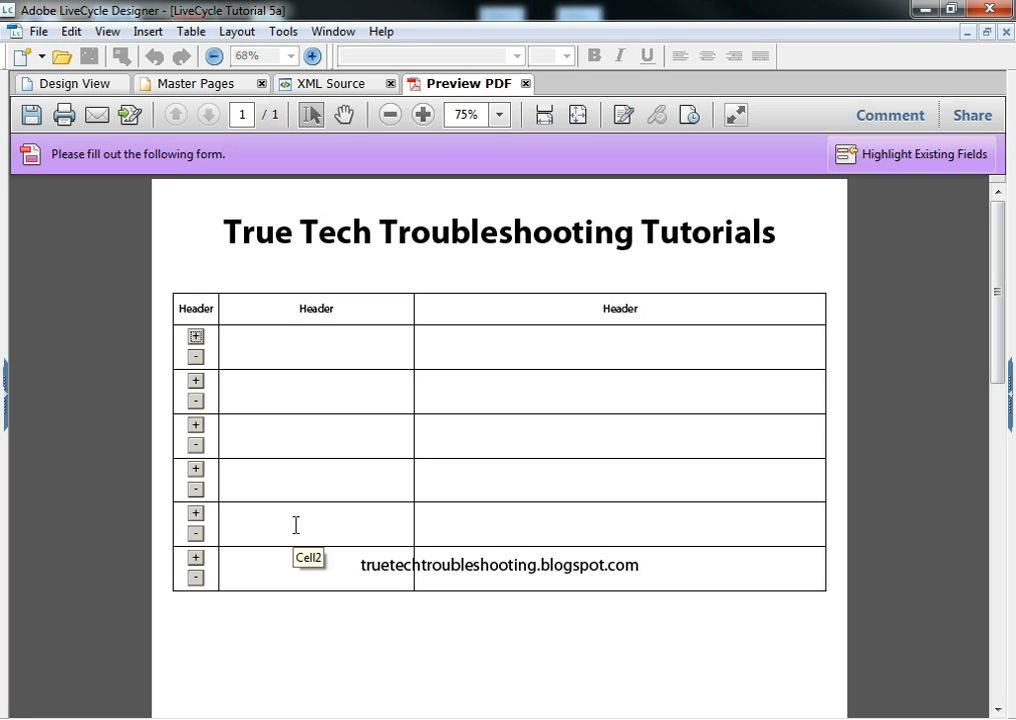
{"action": "left_click", "coordinate": [195, 445]}
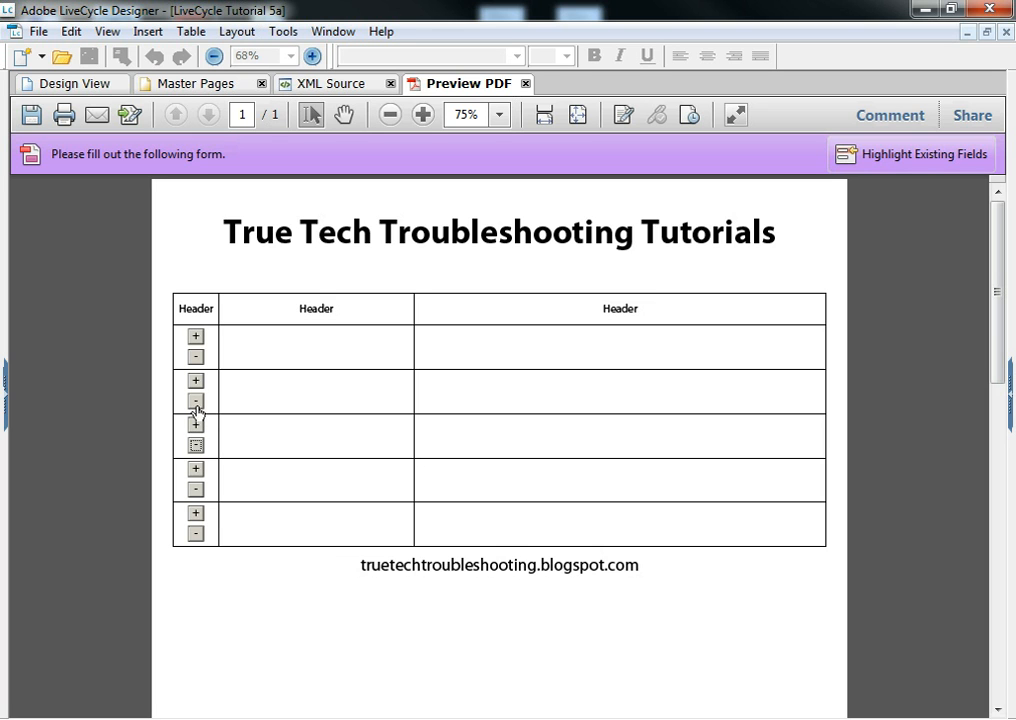
{"action": "left_click", "coordinate": [195, 400]}
{"action": "left_click", "coordinate": [195, 470]}
{"action": "left_click", "coordinate": [196, 512]}
Enter filler text in both cells of the previewed table's last row and delete the last two rows
{"action": "left_click", "coordinate": [366, 566]}
{"action": "type", "text": "a"}
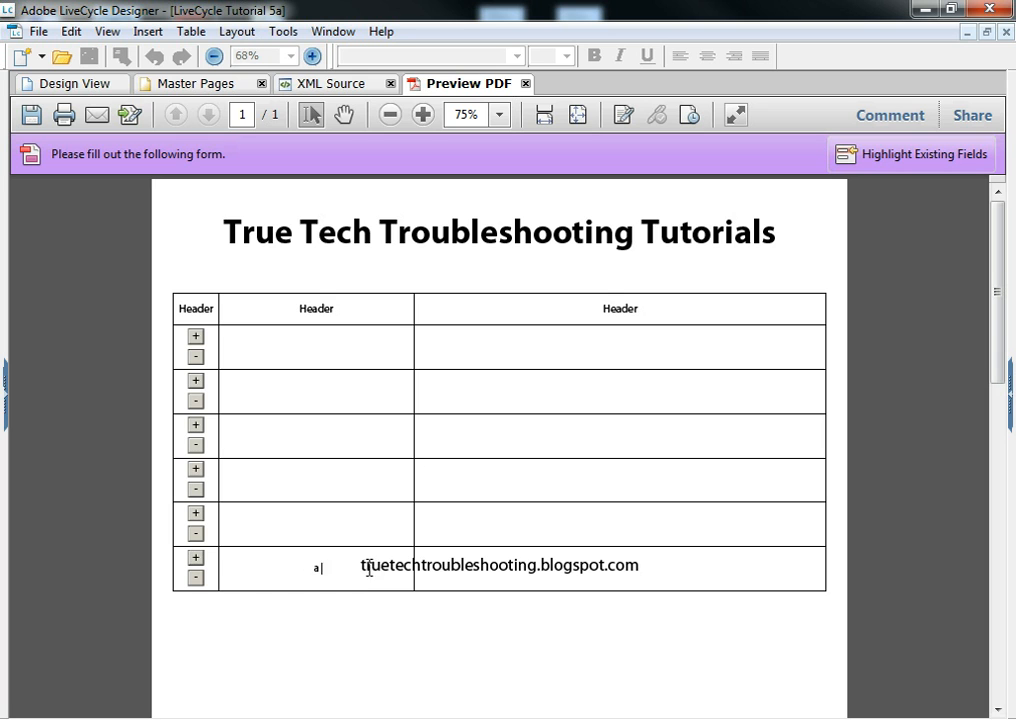
{"action": "type", "text": "sdfasdfasdfasfsadfasdfsadfsadf"}
{"action": "left_click", "coordinate": [541, 587]}
{"action": "type", "text": "sdfasdfasdfasdfasdfsadf"}
{"action": "left_click", "coordinate": [559, 619]}
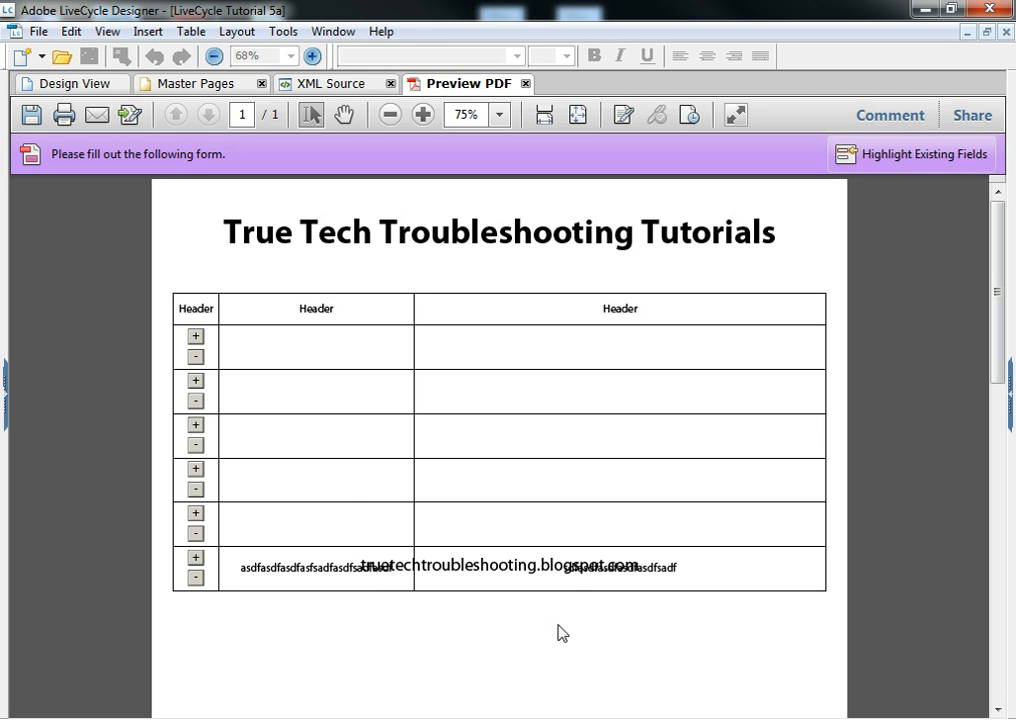
{"action": "left_click", "coordinate": [196, 577]}
{"action": "left_click", "coordinate": [196, 533]}
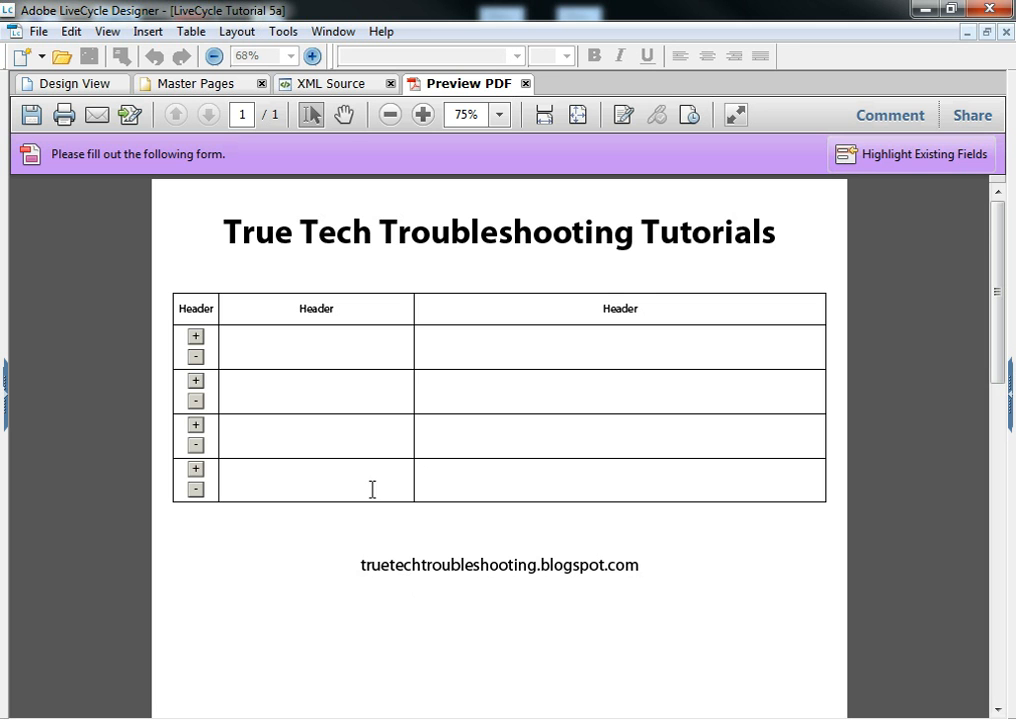
Return to the form design and allow page breaks within the content of the Main subform
{"action": "left_click", "coordinate": [85, 87]}
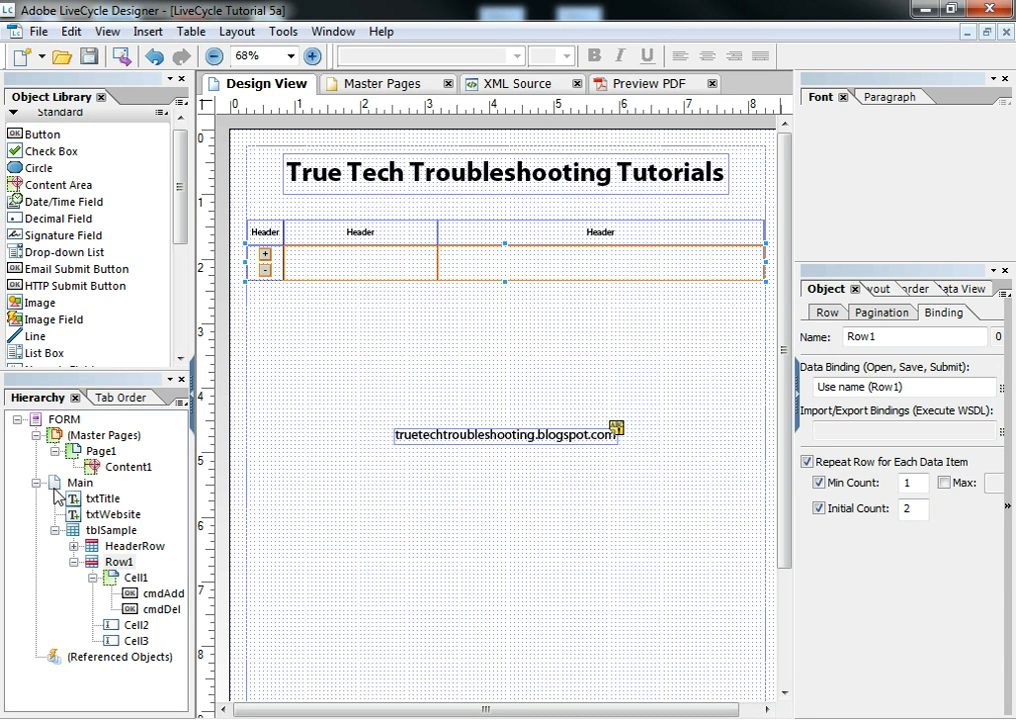
{"action": "left_click", "coordinate": [56, 421]}
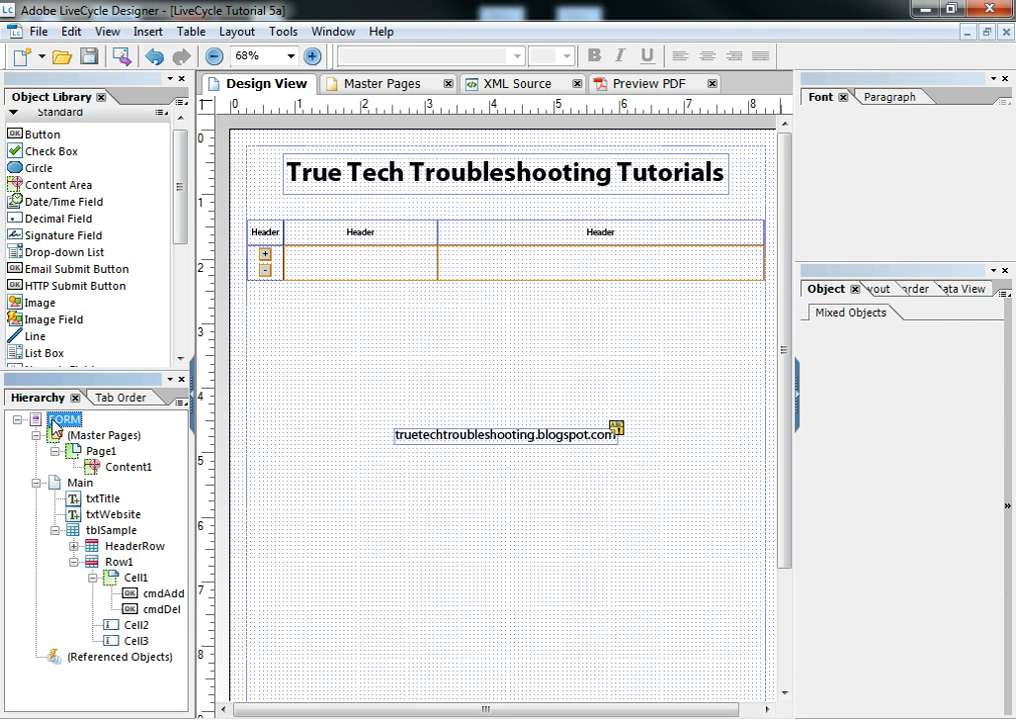
{"action": "left_click", "coordinate": [68, 485]}
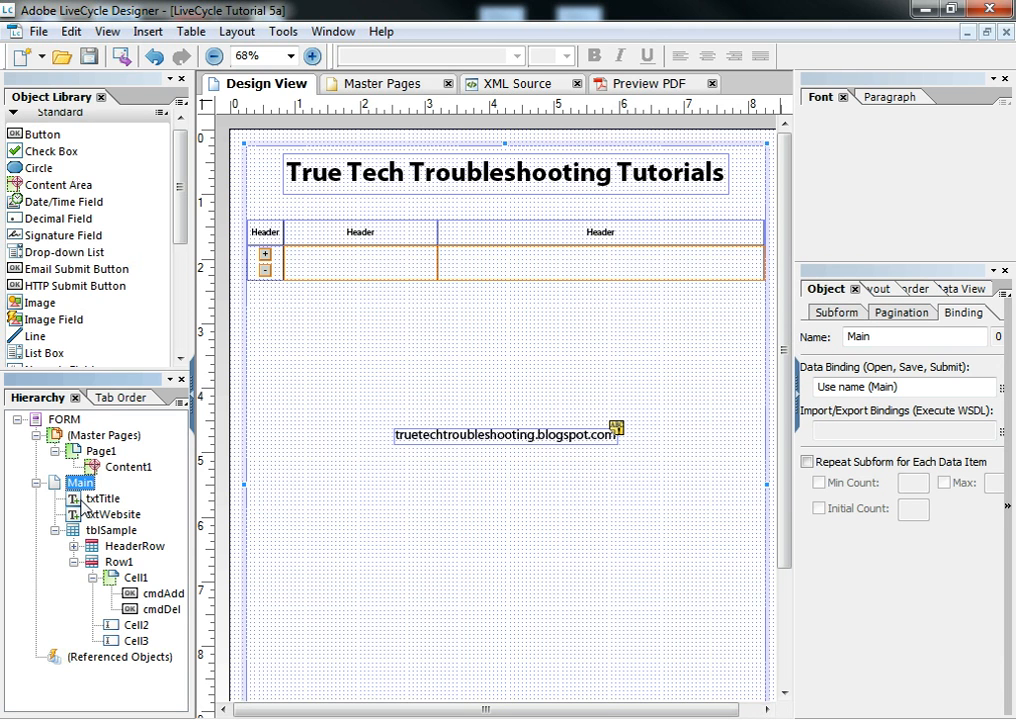
{"action": "left_click", "coordinate": [837, 312]}
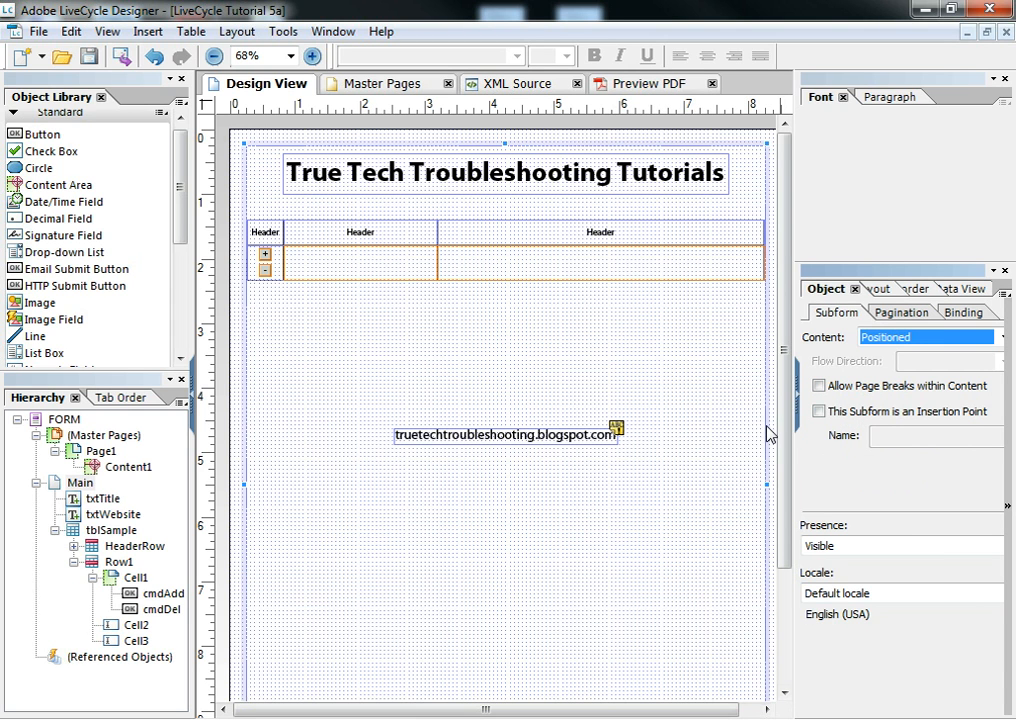
{"action": "left_click", "coordinate": [819, 388]}
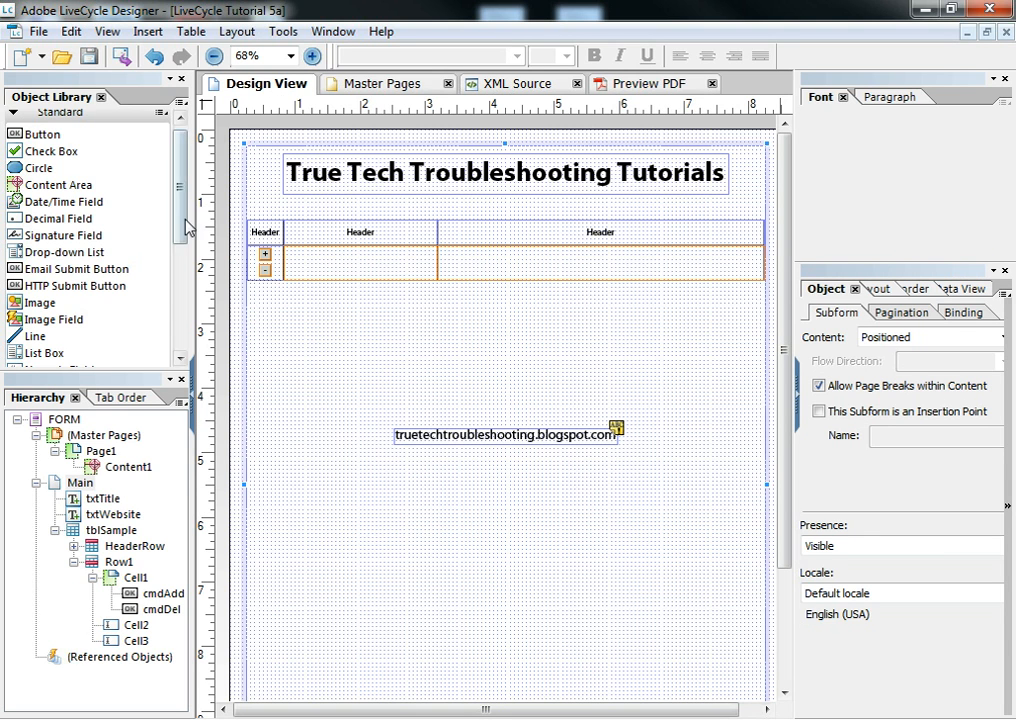
Draw a subform about 8 in wide and 1 in tall around the title, above the table
{"action": "scroll", "coordinate": [90, 240], "scroll_direction": "down", "scroll_amount": 3}
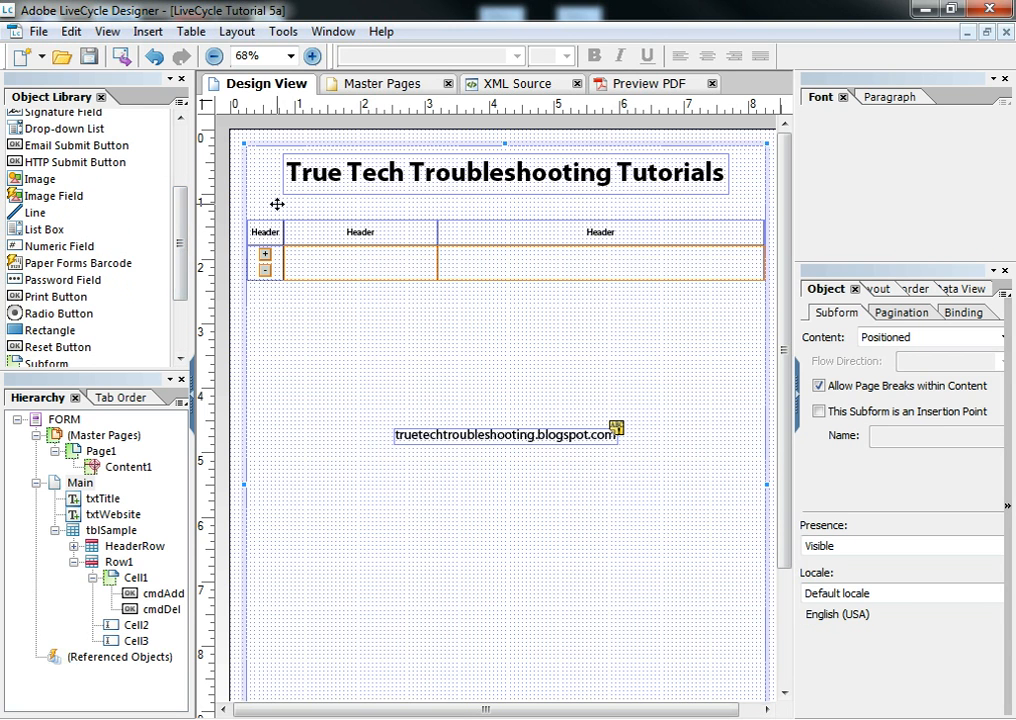
{"action": "left_click", "coordinate": [235, 240]}
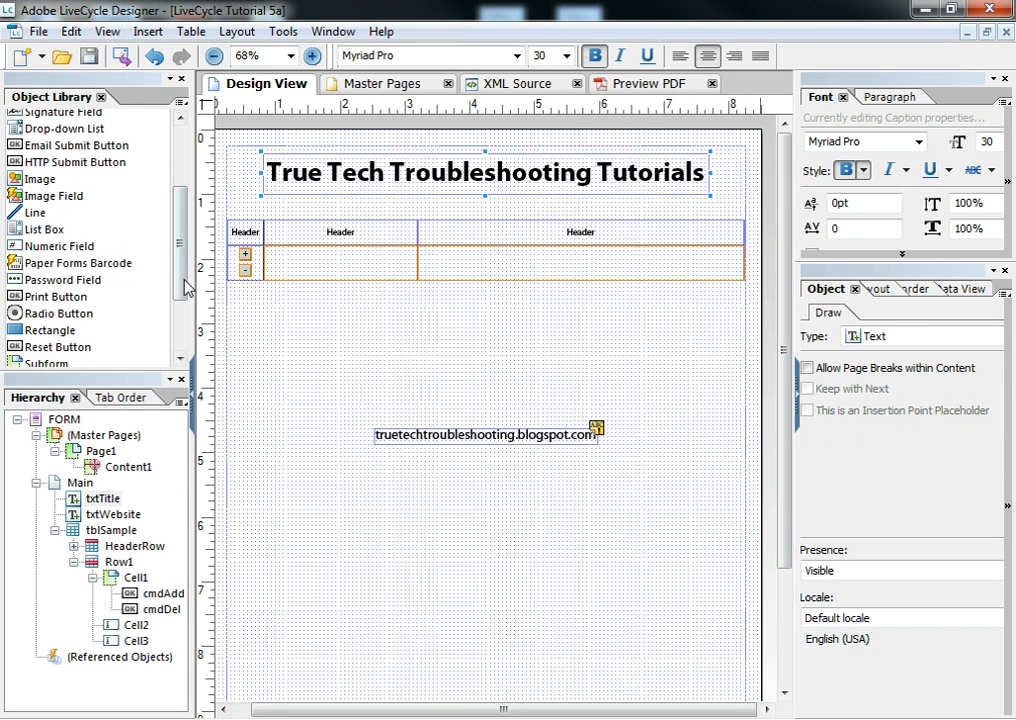
{"action": "left_click", "coordinate": [48, 362]}
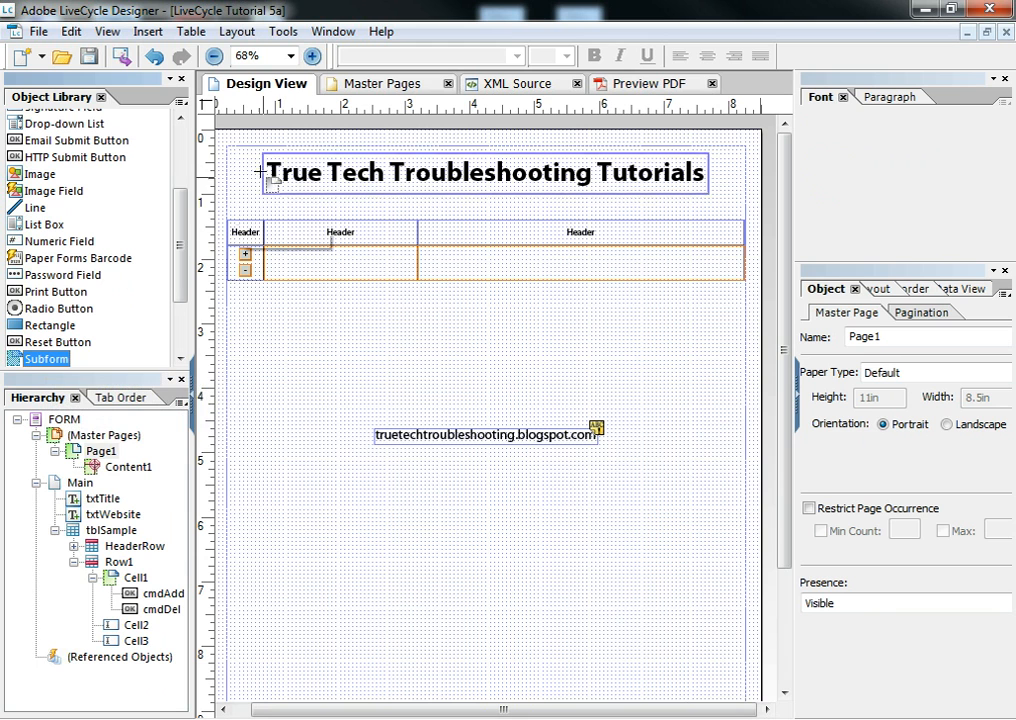
{"action": "mouse_move", "coordinate": [227, 147]}
{"action": "left_mouse_down"}
{"action": "mouse_move", "coordinate": [373, 180]}
{"action": "mouse_move", "coordinate": [747, 210]}
{"action": "left_mouse_up"}
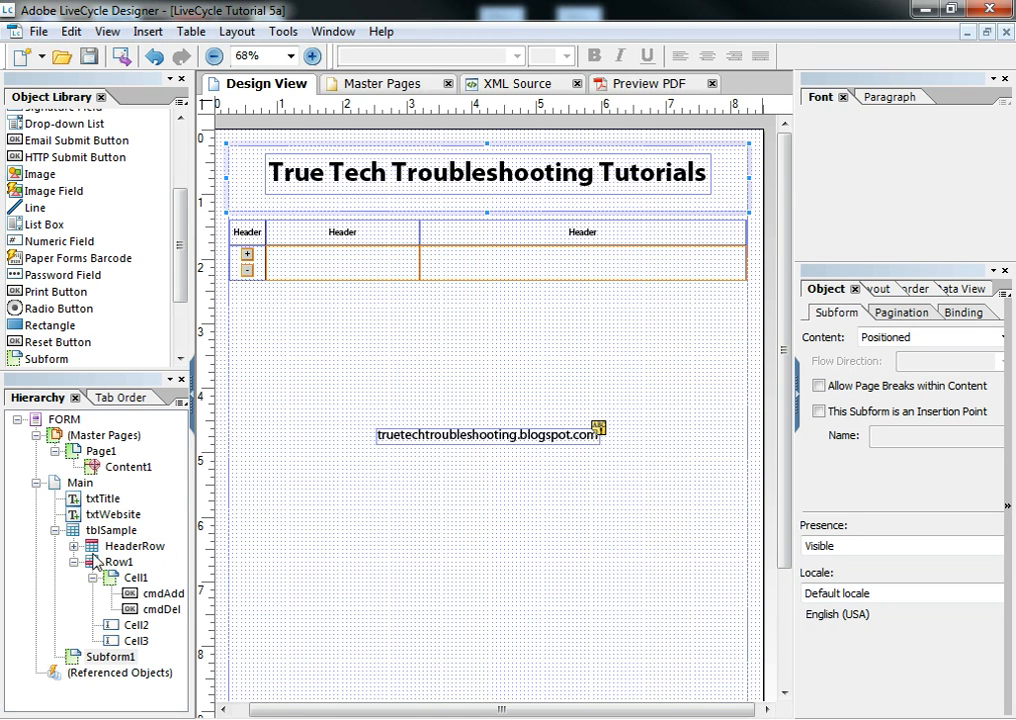
Move the new subform to the first place under Main in the hierarchy and rename it sfHeader
{"action": "left_click", "coordinate": [93, 657]}
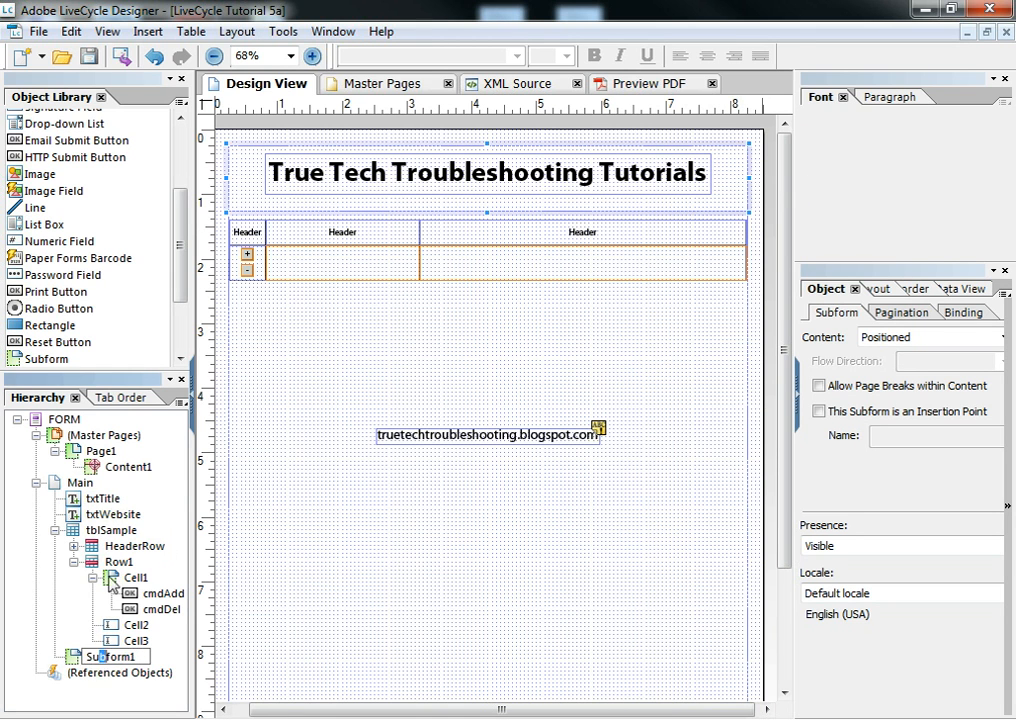
{"action": "left_click_drag", "start_coordinate": [84, 660], "coordinate": [84, 503]}
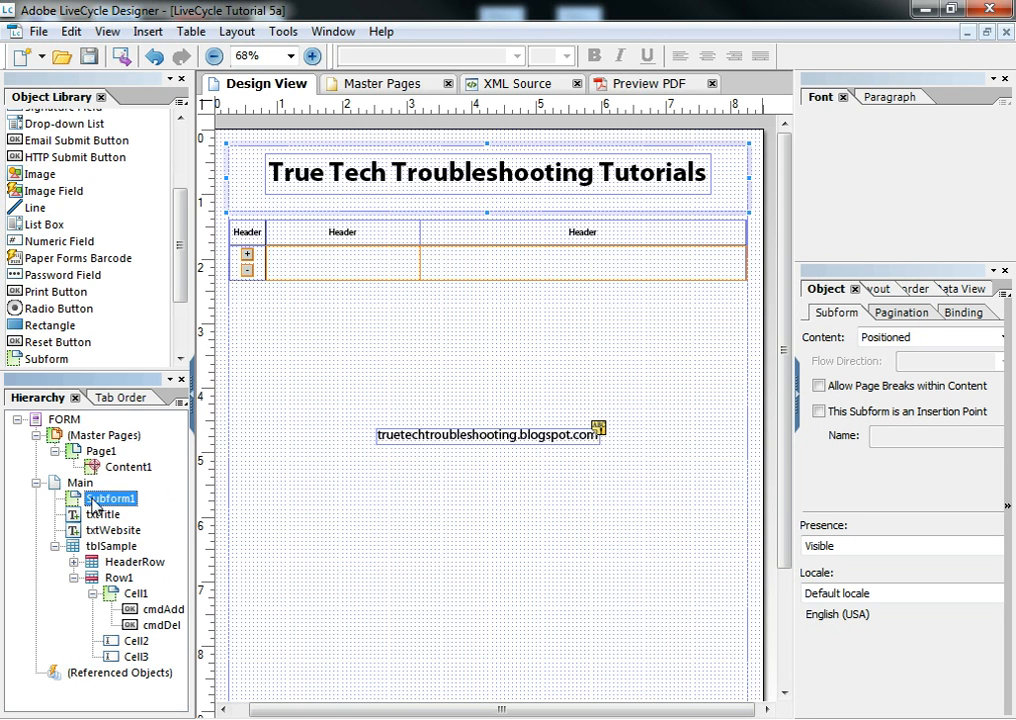
{"action": "left_click", "coordinate": [104, 499]}
{"action": "type", "text": "sfHeader"}
{"action": "key", "text": "Return"}
Nest the txtTitle object inside the sfHeader subform and check the nesting in the hierarchy
{"action": "left_click", "coordinate": [104, 515]}
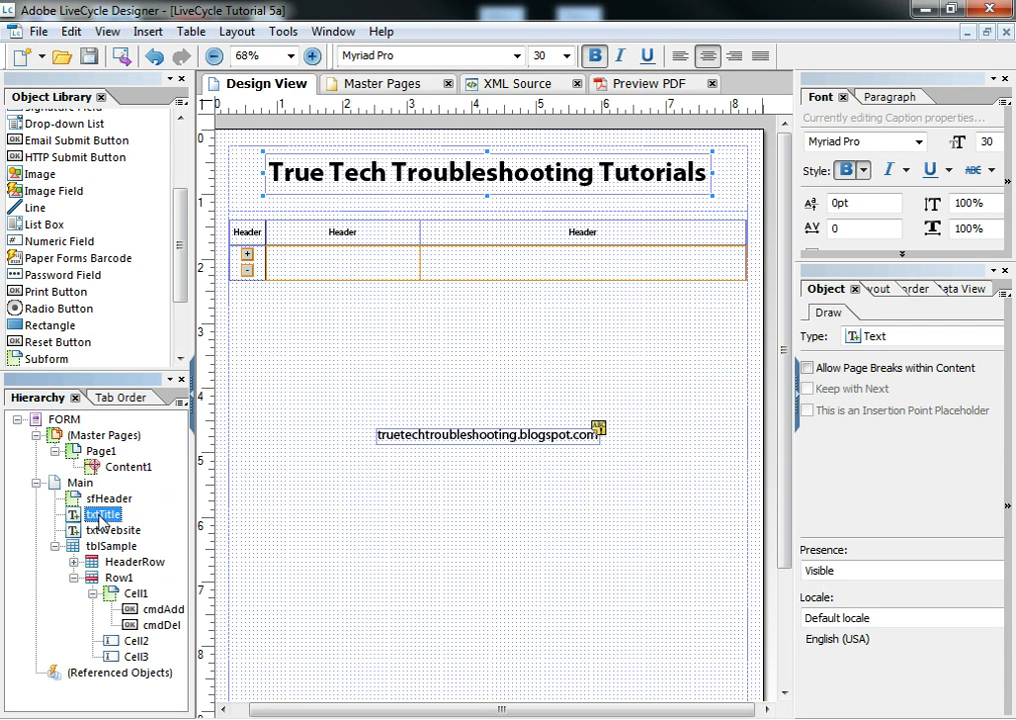
{"action": "left_click_drag", "start_coordinate": [104, 515], "coordinate": [106, 505]}
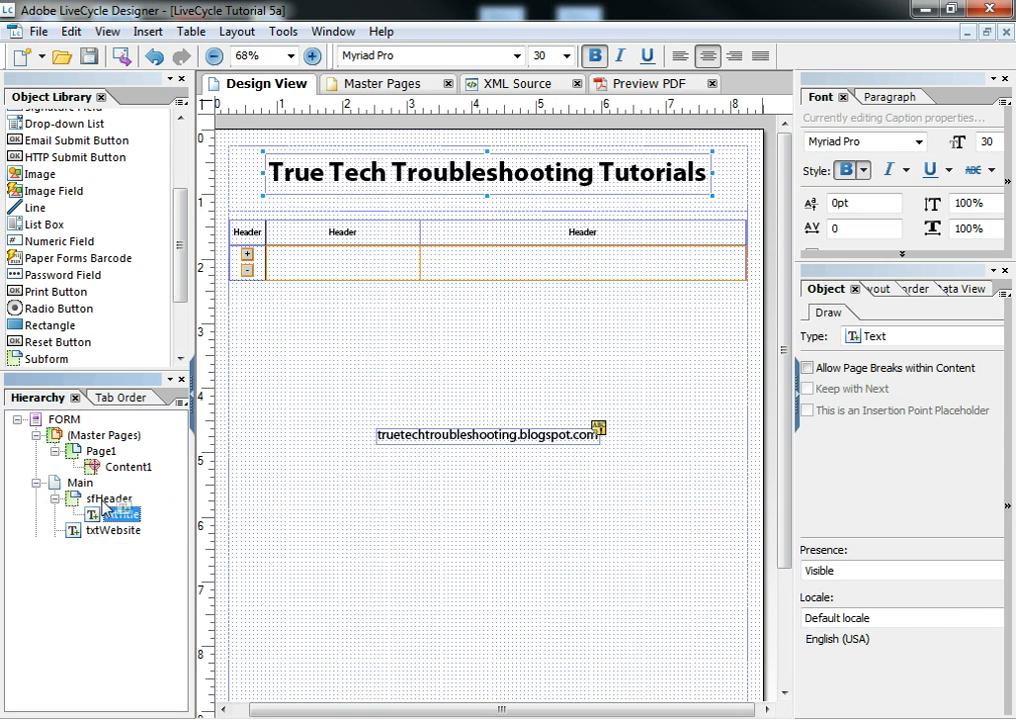
{"action": "left_click", "coordinate": [55, 499]}
{"action": "left_click", "coordinate": [55, 499]}
{"action": "left_click", "coordinate": [55, 499]}
{"action": "left_click", "coordinate": [55, 499]}
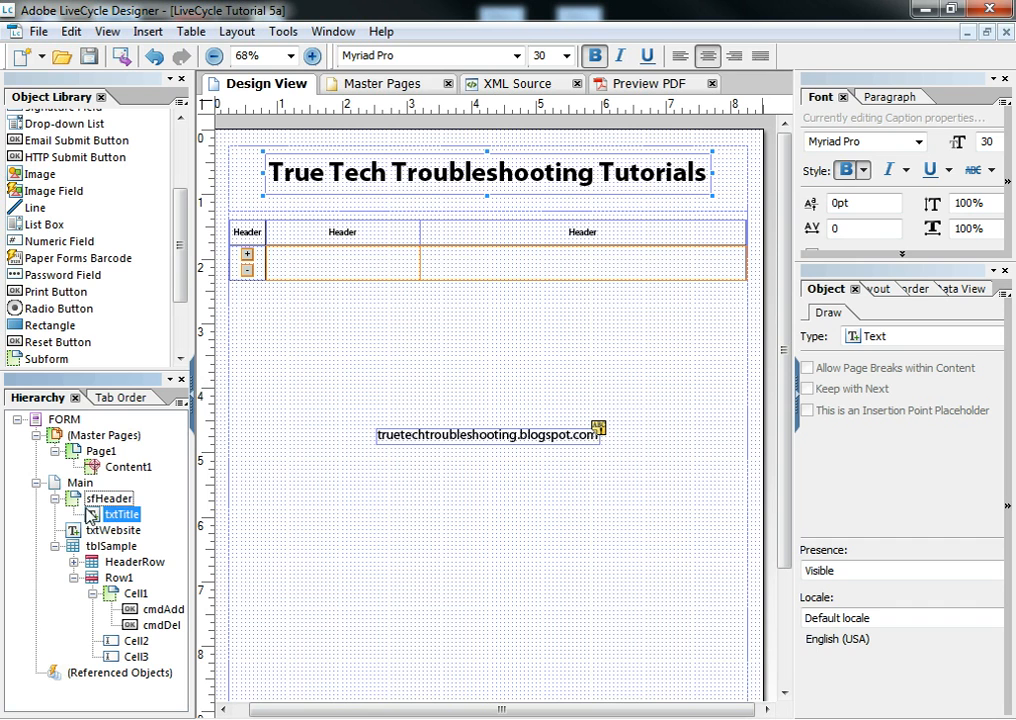
Draw a second subform about 1.6 in tall around the website text and rename it sfFooter
{"action": "left_click", "coordinate": [18, 358]}
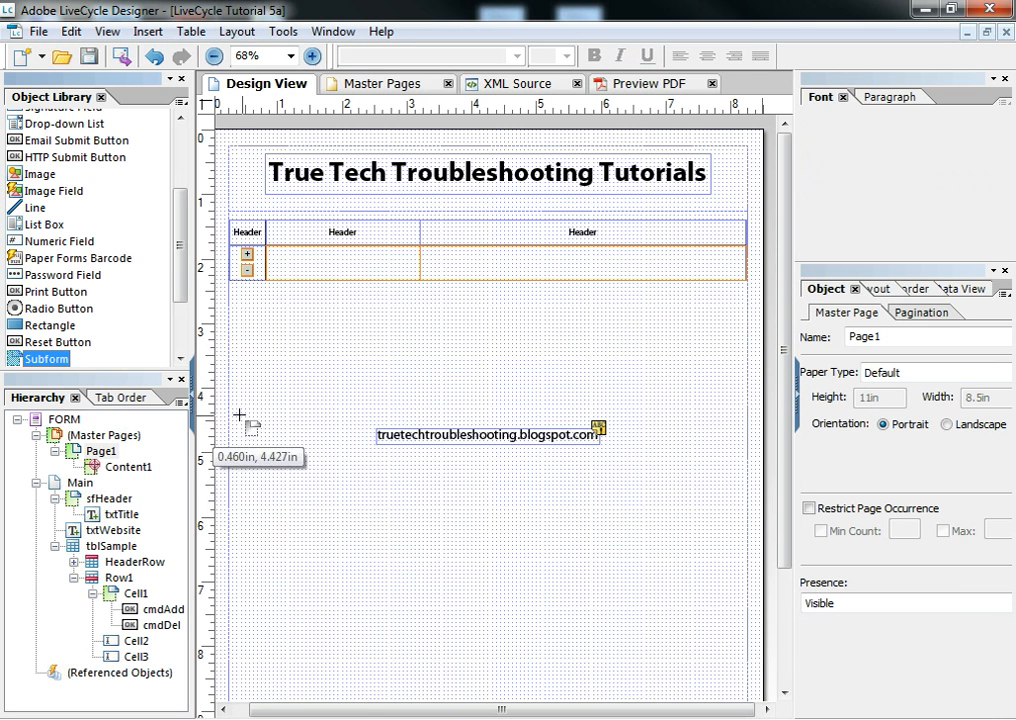
{"action": "left_click_drag", "start_coordinate": [243, 379], "coordinate": [735, 484]}
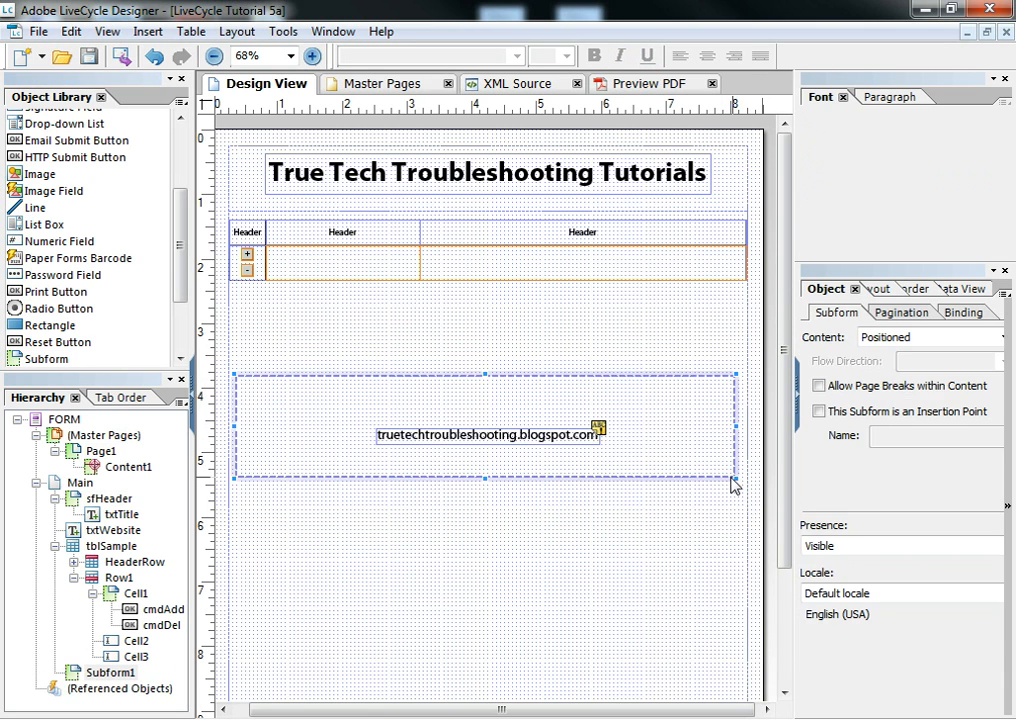
{"action": "left_click", "coordinate": [100, 676]}
{"action": "type", "text": "sf"}
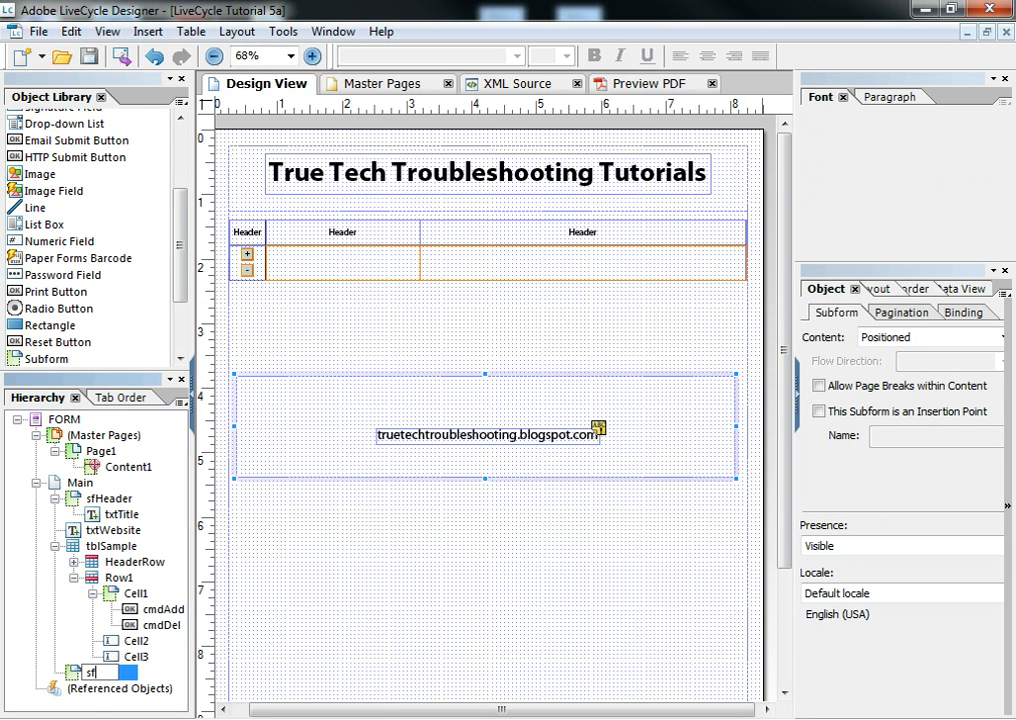
{"action": "type", "text": "Footer"}
{"action": "key", "text": "Return"}
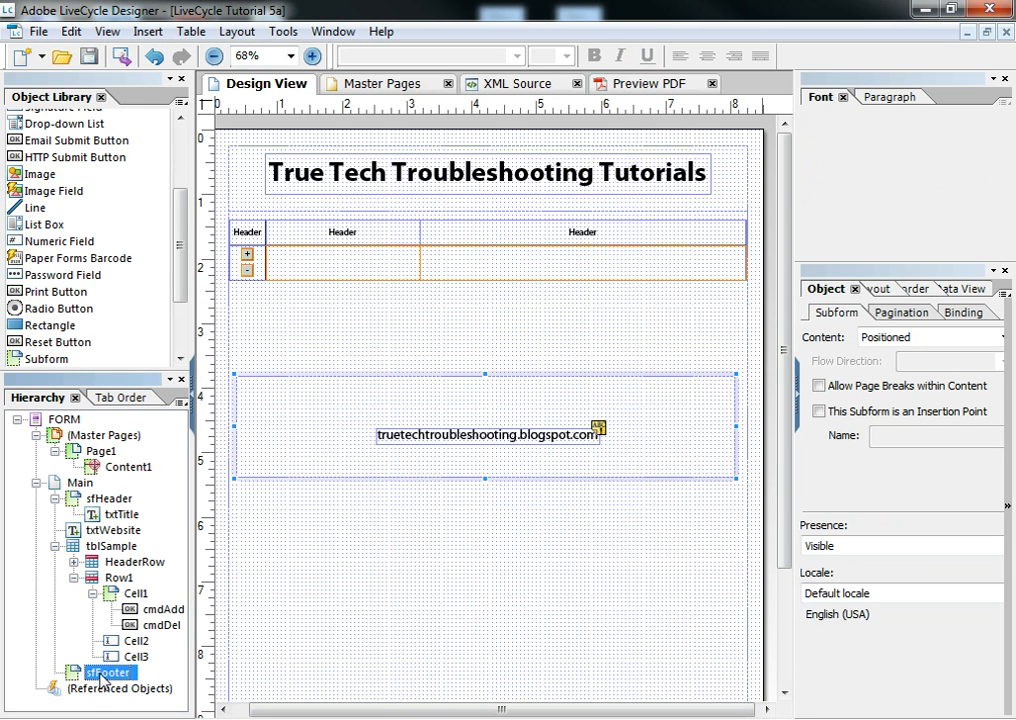
Nest the txtWebsite object inside the sfFooter subform and check the nesting in the hierarchy
{"action": "left_click_drag", "start_coordinate": [103, 535], "coordinate": [86, 677]}
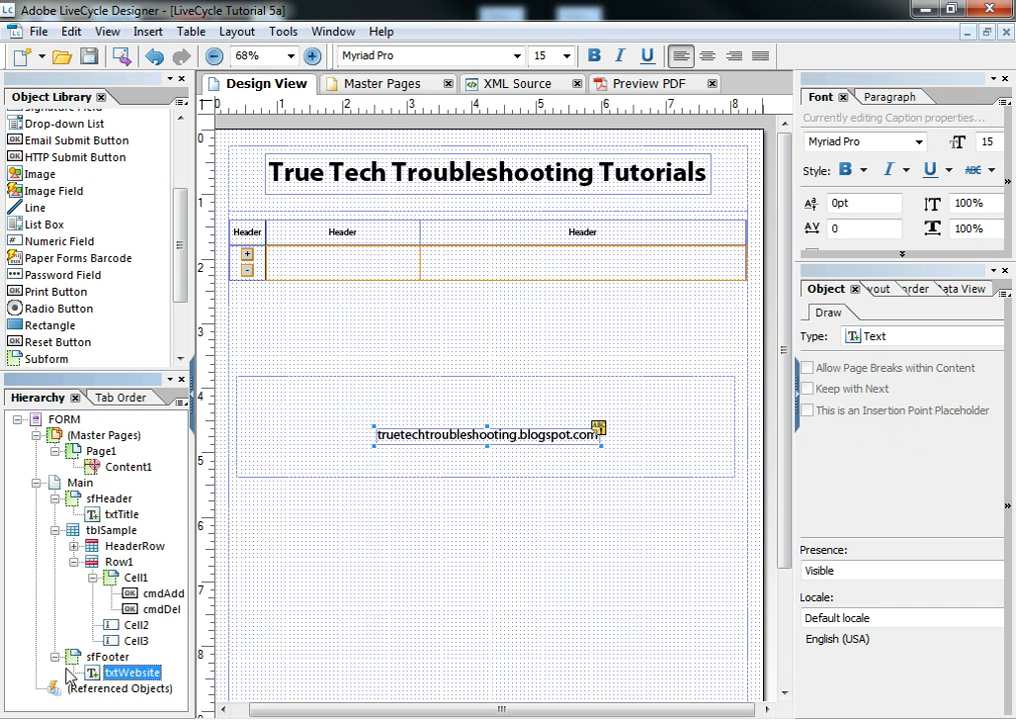
{"action": "left_click", "coordinate": [55, 657]}
{"action": "left_click", "coordinate": [55, 657]}
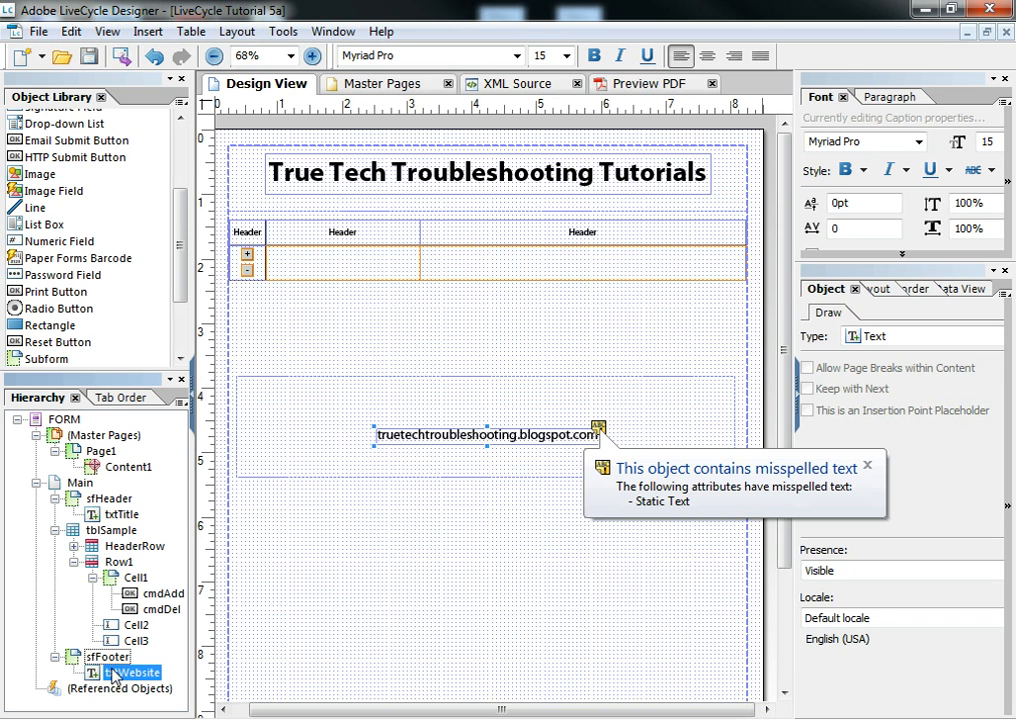
Widen the sfFooter subform on both sides to span the content area, and collapse tblSample in the hierarchy
{"action": "left_click", "coordinate": [238, 434]}
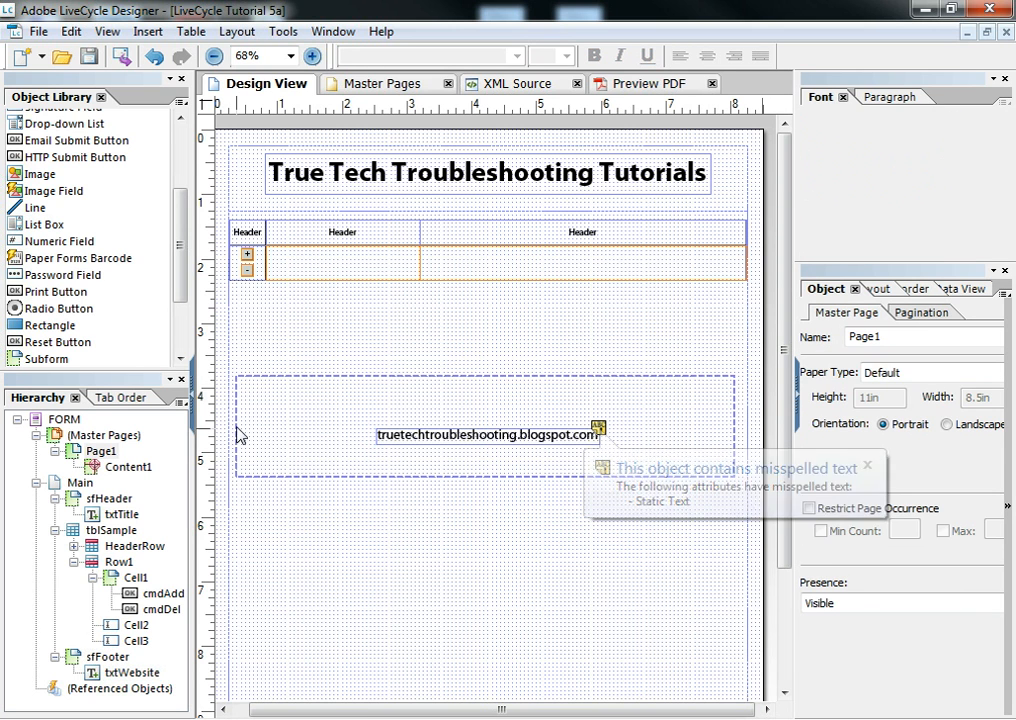
{"action": "left_click", "coordinate": [236, 424]}
{"action": "left_click_drag", "start_coordinate": [236, 426], "coordinate": [228, 424]}
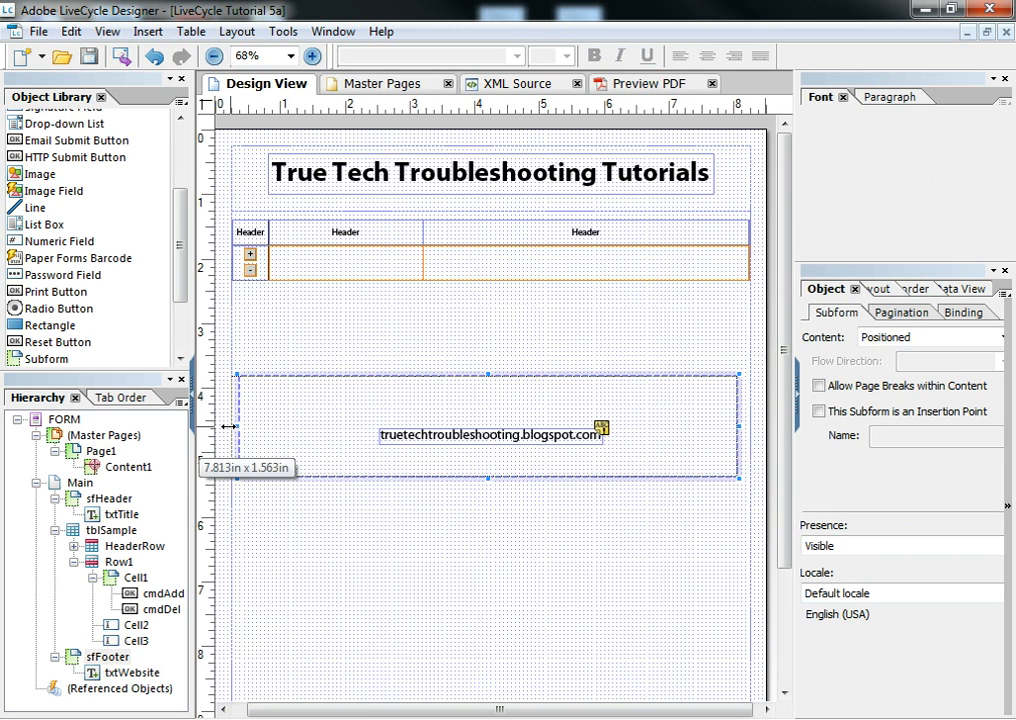
{"action": "left_click_drag", "start_coordinate": [736, 426], "coordinate": [752, 426]}
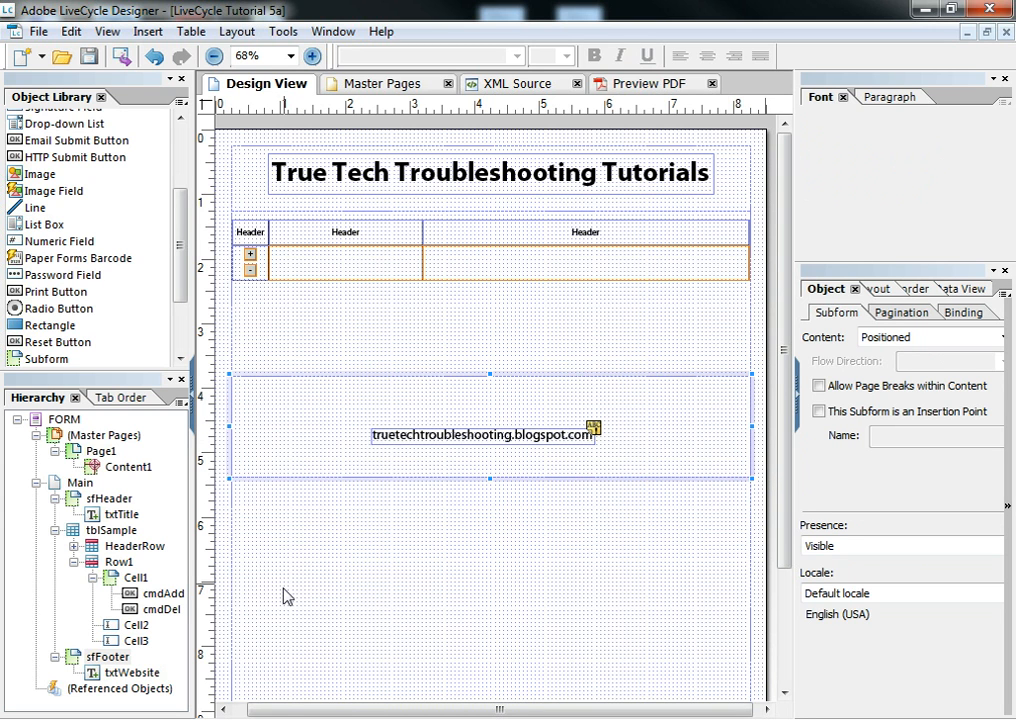
{"action": "left_click", "coordinate": [55, 531]}
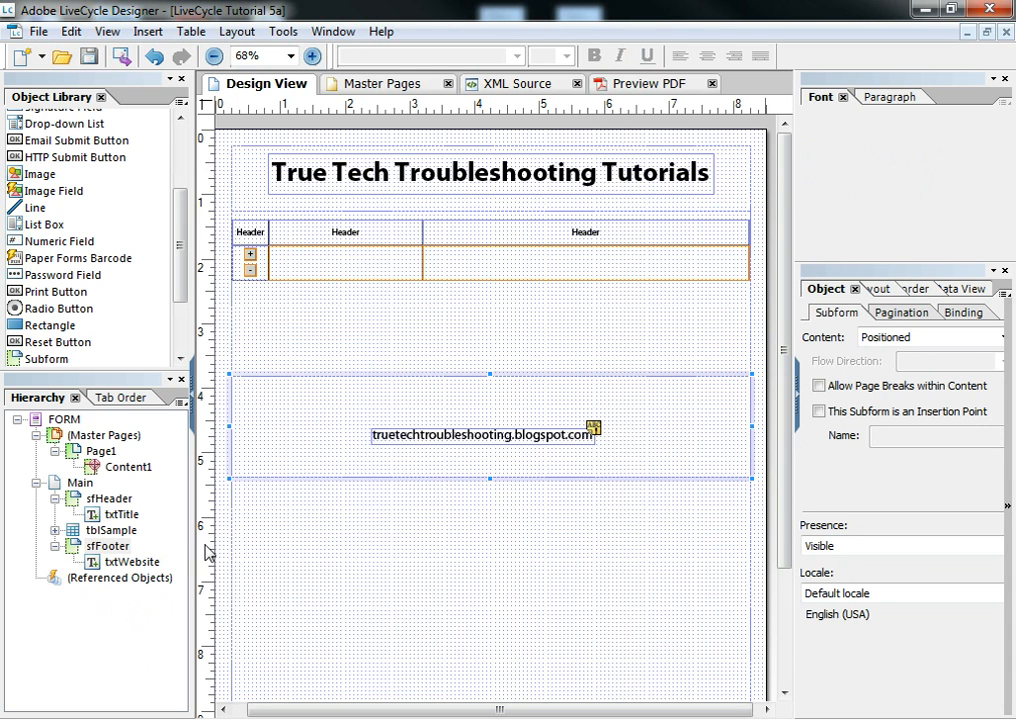
Set the Main subform's content to Flowed
{"action": "left_click", "coordinate": [78, 483]}
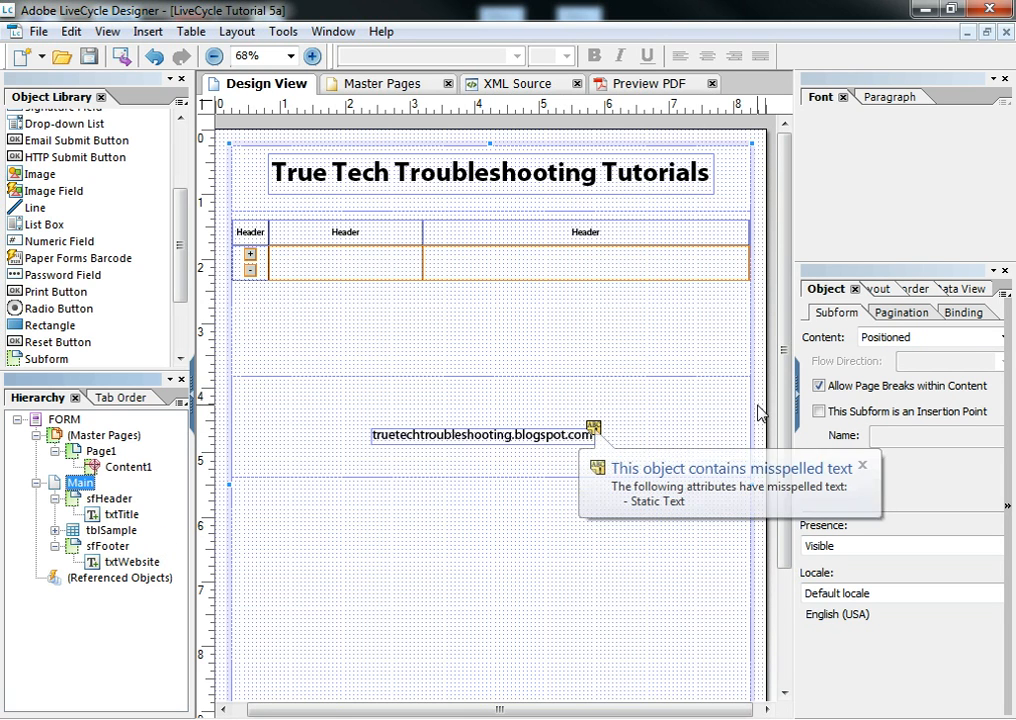
{"action": "left_click", "coordinate": [1000, 337]}
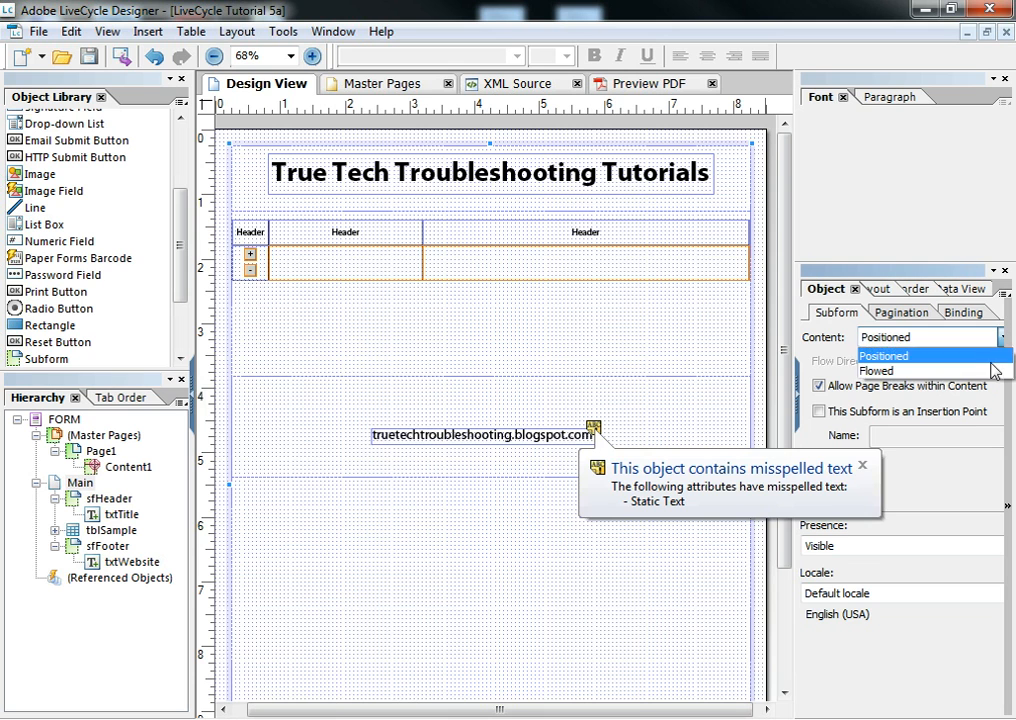
{"action": "left_click", "coordinate": [995, 371]}
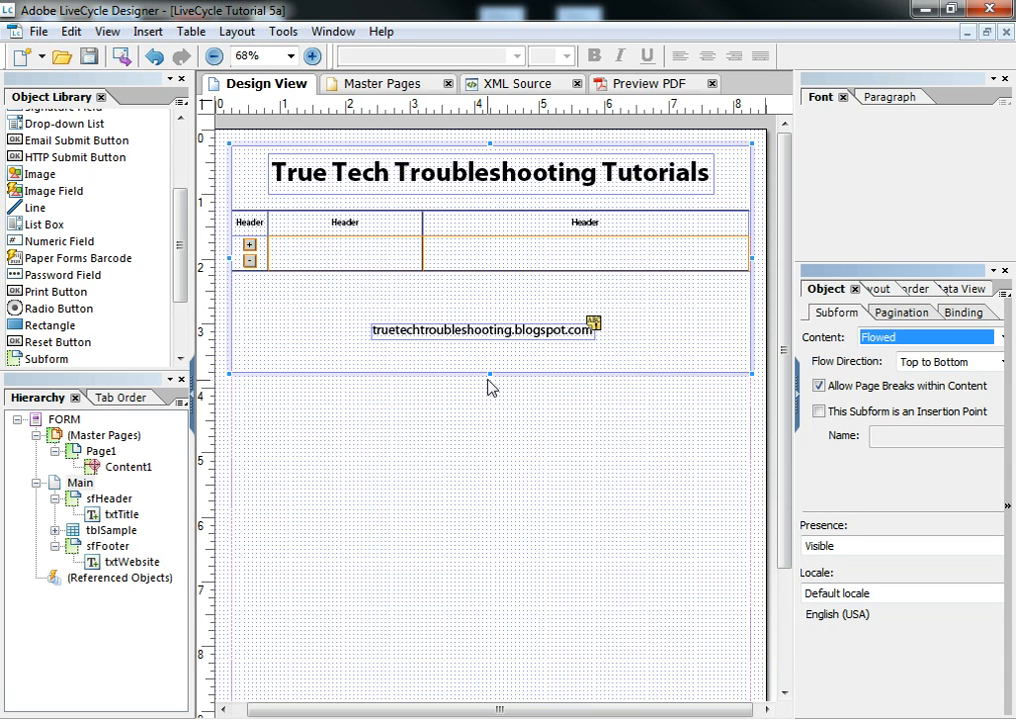
Extend the sfFooter subform down to about the 4 in mark and shift the website text slightly lower inside it
{"action": "mouse_move", "coordinate": [490, 374]}
{"action": "left_mouse_down"}
{"action": "mouse_move", "coordinate": [488, 417]}
{"action": "mouse_move", "coordinate": [488, 374]}
{"action": "mouse_move", "coordinate": [488, 395]}
{"action": "left_mouse_up"}
{"action": "left_click", "coordinate": [105, 547]}
{"action": "left_click", "coordinate": [505, 334]}
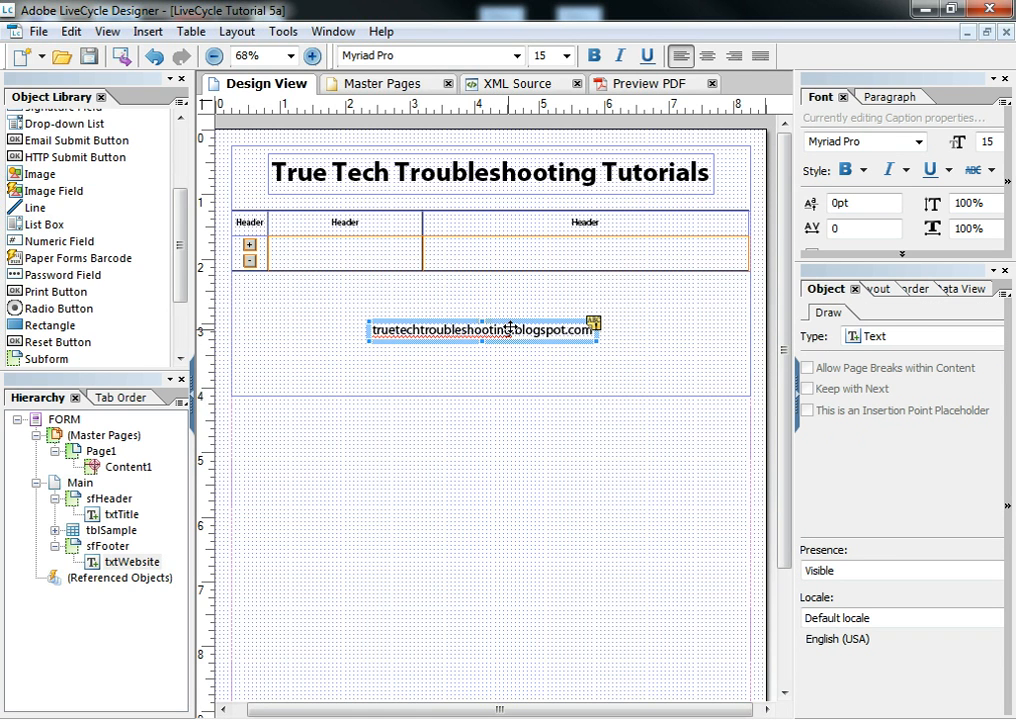
{"action": "mouse_move", "coordinate": [517, 334]}
{"action": "left_mouse_down"}
{"action": "mouse_move", "coordinate": [521, 343]}
{"action": "mouse_move", "coordinate": [512, 339]}
{"action": "left_mouse_up"}
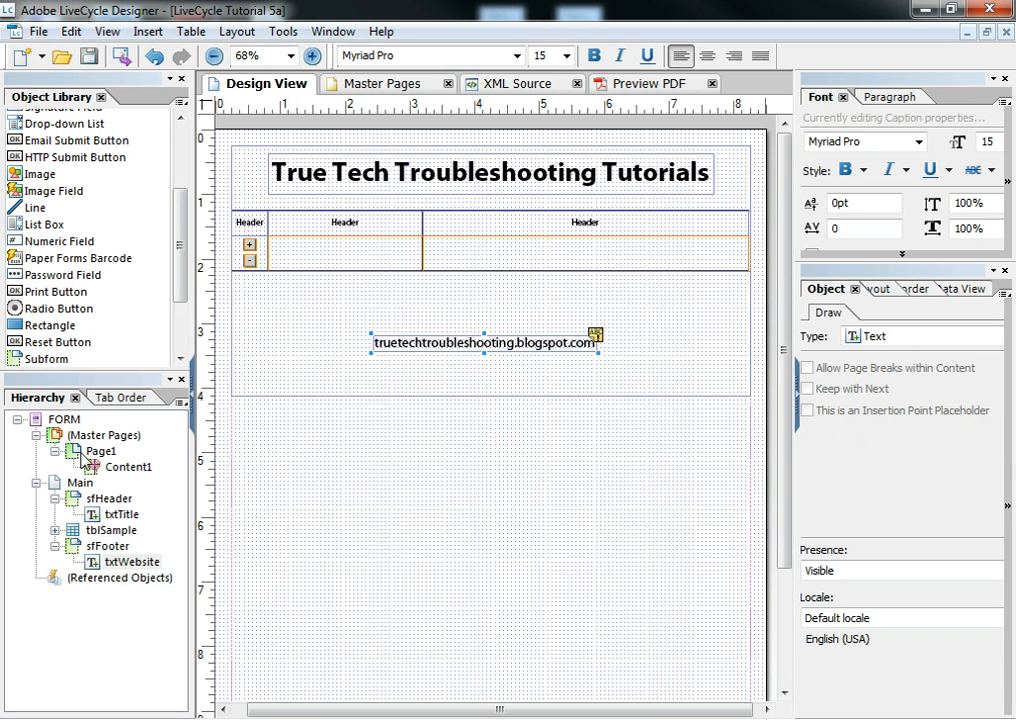
Compare the content and page break settings of the Main, sfFooter and sfHeader subforms
{"action": "left_click", "coordinate": [75, 485]}
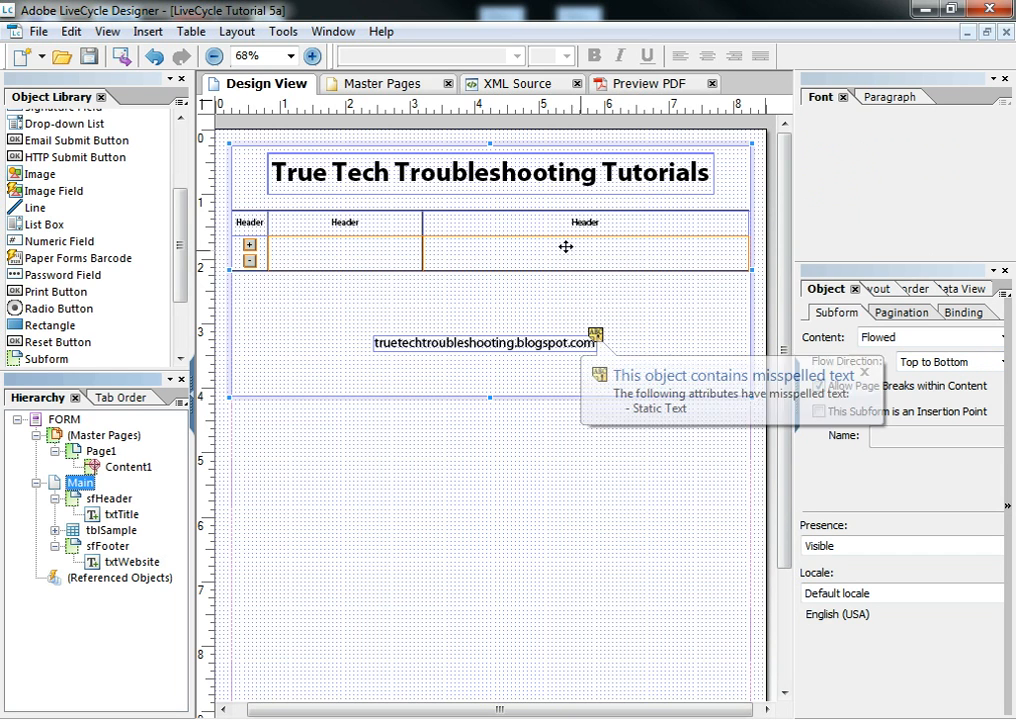
{"action": "left_click", "coordinate": [540, 393]}
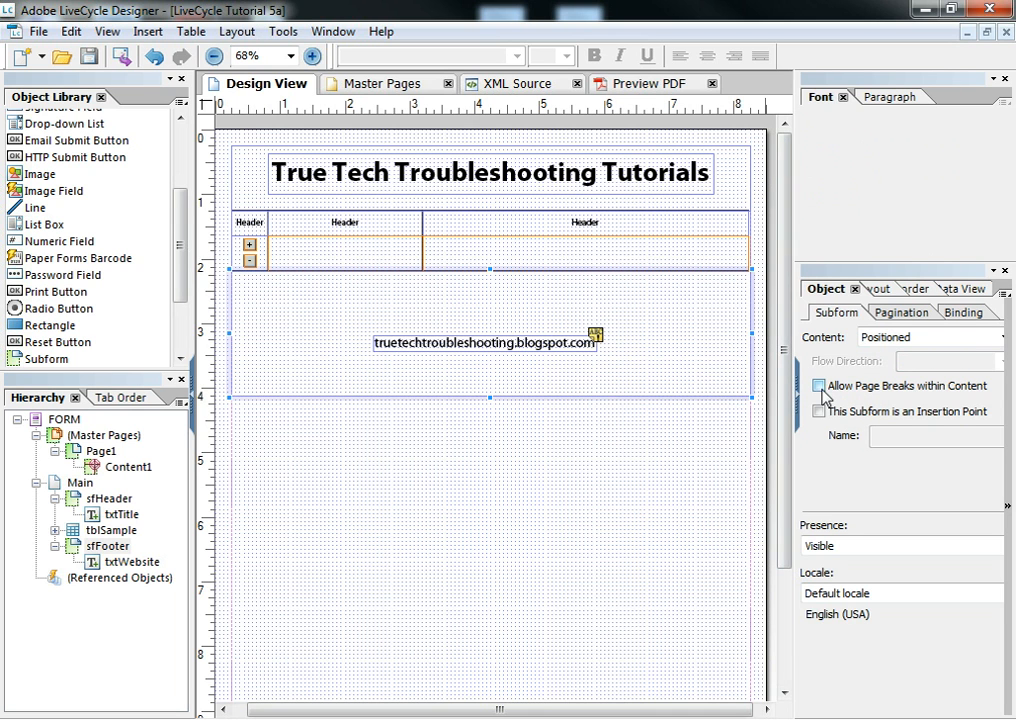
{"action": "left_click", "coordinate": [750, 190]}
{"action": "left_click", "coordinate": [750, 192]}
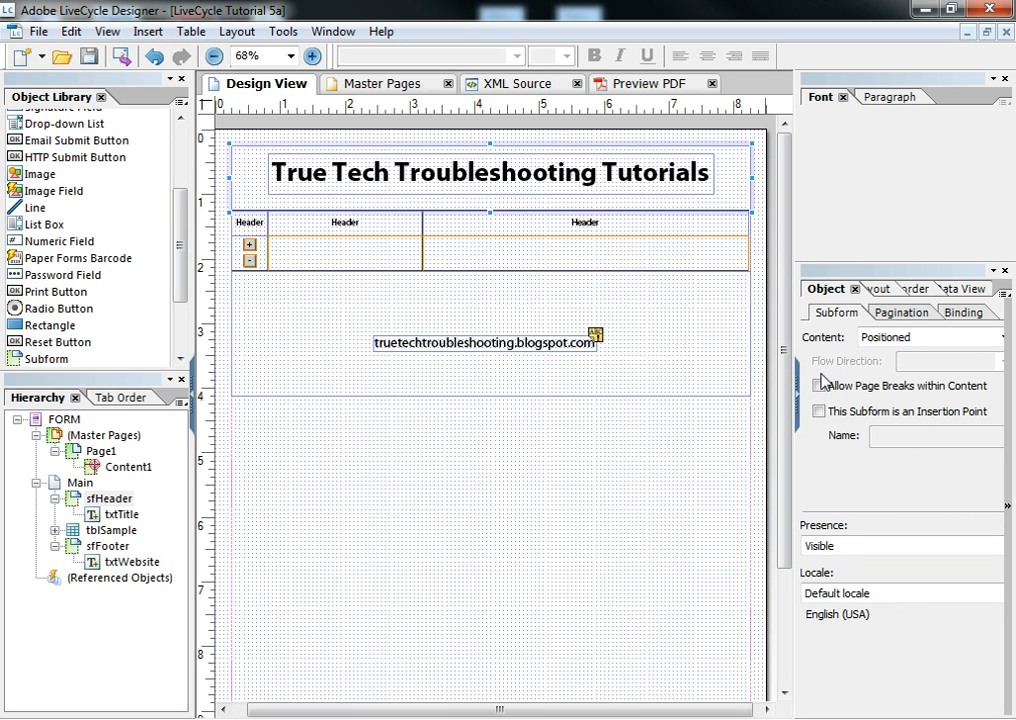
Move the website text up closer to the table and shorten the sfFooter subform to about 1.1 in tall
{"action": "left_click", "coordinate": [494, 330]}
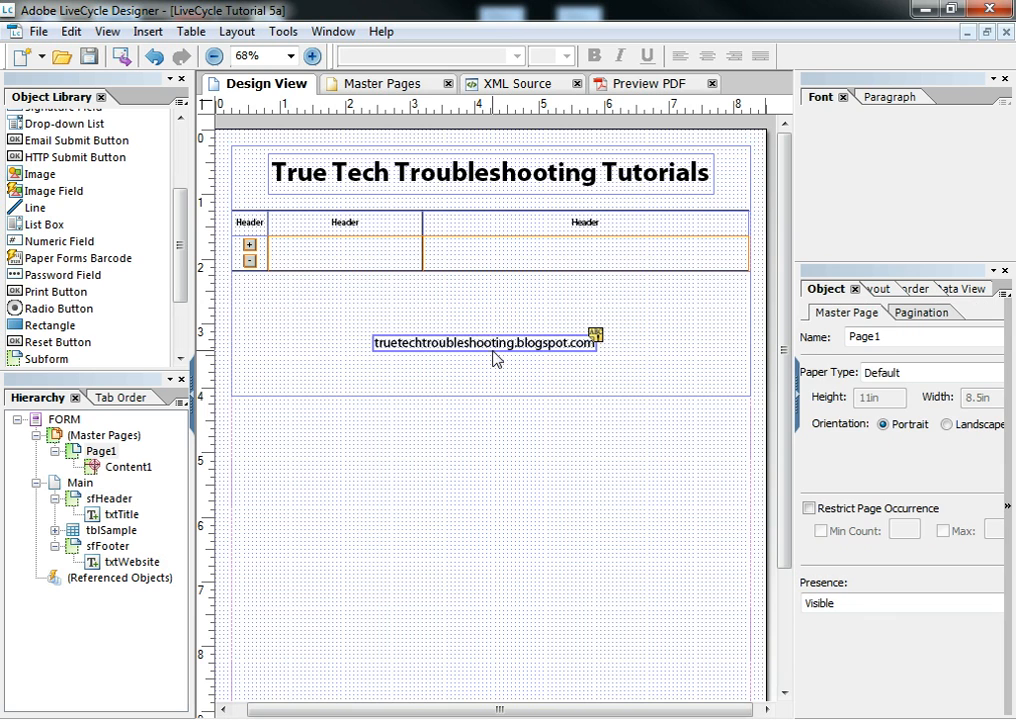
{"action": "left_click", "coordinate": [494, 340]}
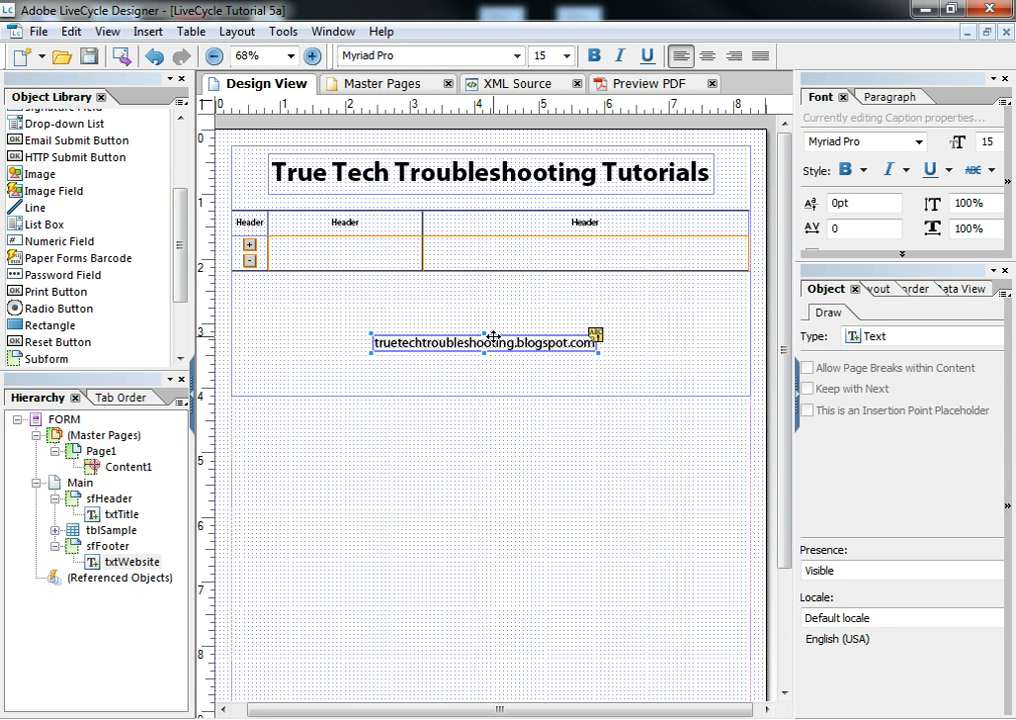
{"action": "left_click_drag", "start_coordinate": [494, 340], "coordinate": [493, 338]}
{"action": "key", "text": "Up"}
{"action": "key", "text": "Up"}
{"action": "key", "text": "Up"}
{"action": "key", "text": "Up"}
{"action": "key", "text": "Up"}
{"action": "key", "text": "Up"}
{"action": "left_click", "coordinate": [541, 377]}
{"action": "left_click_drag", "start_coordinate": [490, 396], "coordinate": [497, 341]}
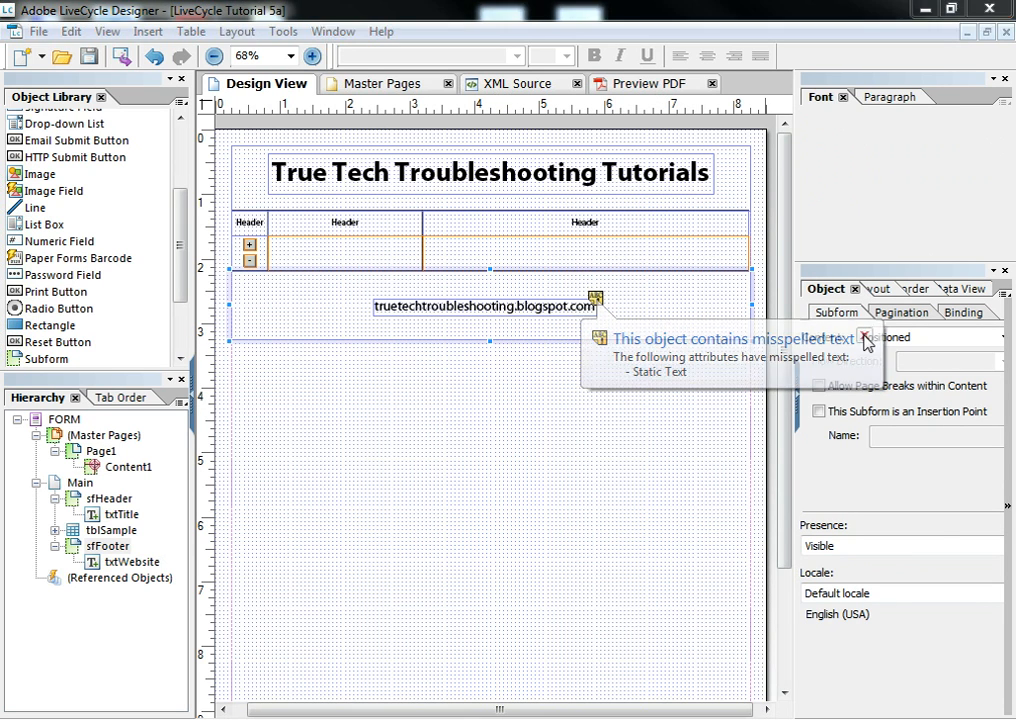
Preview the form as a PDF and add several table rows to test how the website text follows the table
{"action": "left_click", "coordinate": [641, 88]}
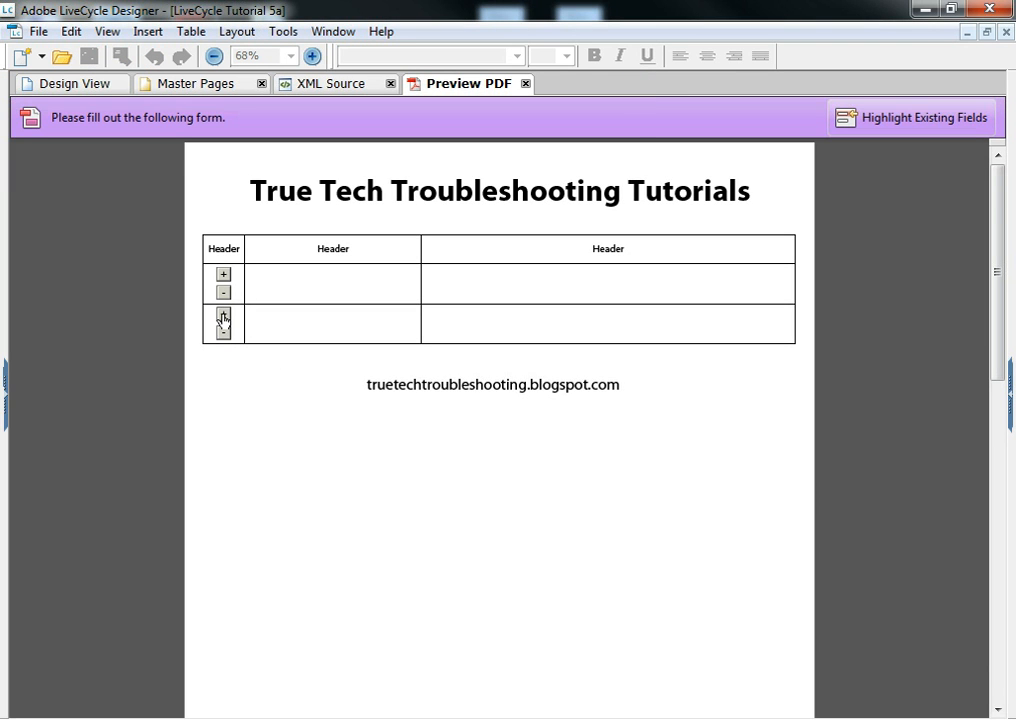
{"action": "left_click", "coordinate": [223, 314]}
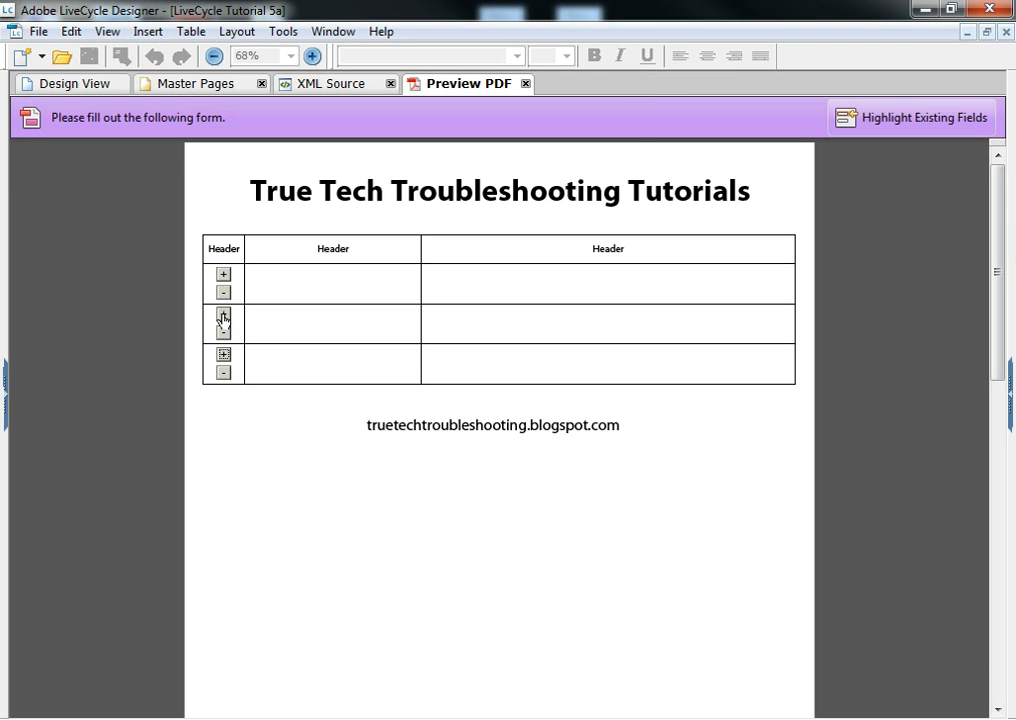
{"action": "left_click", "coordinate": [223, 314]}
{"action": "left_click", "coordinate": [223, 354]}
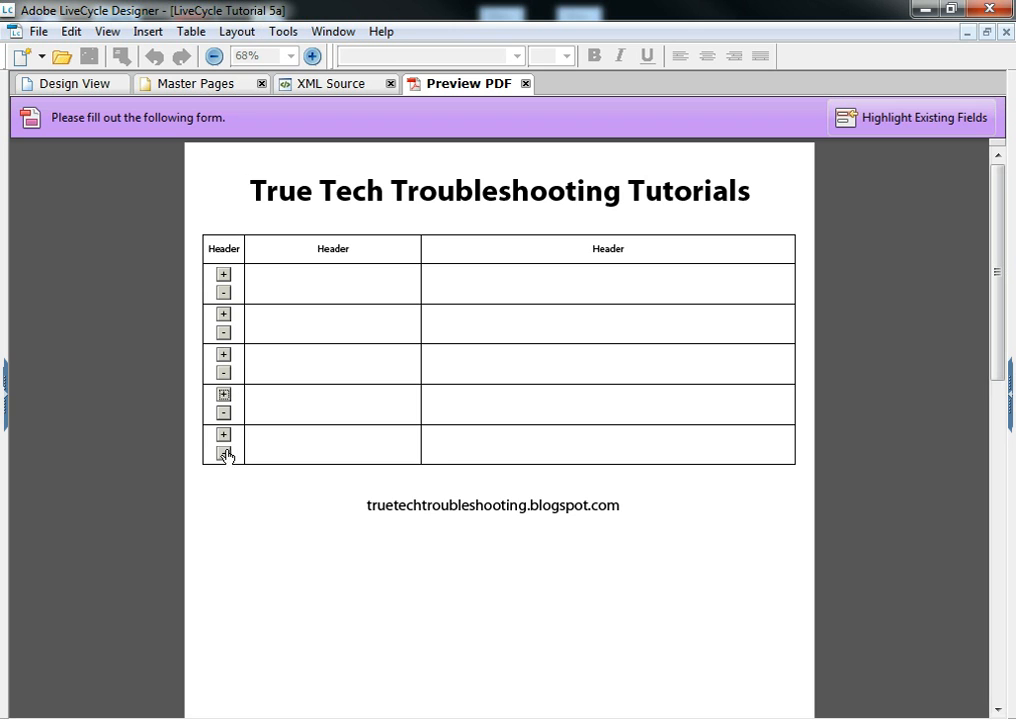
{"action": "left_click", "coordinate": [223, 434]}
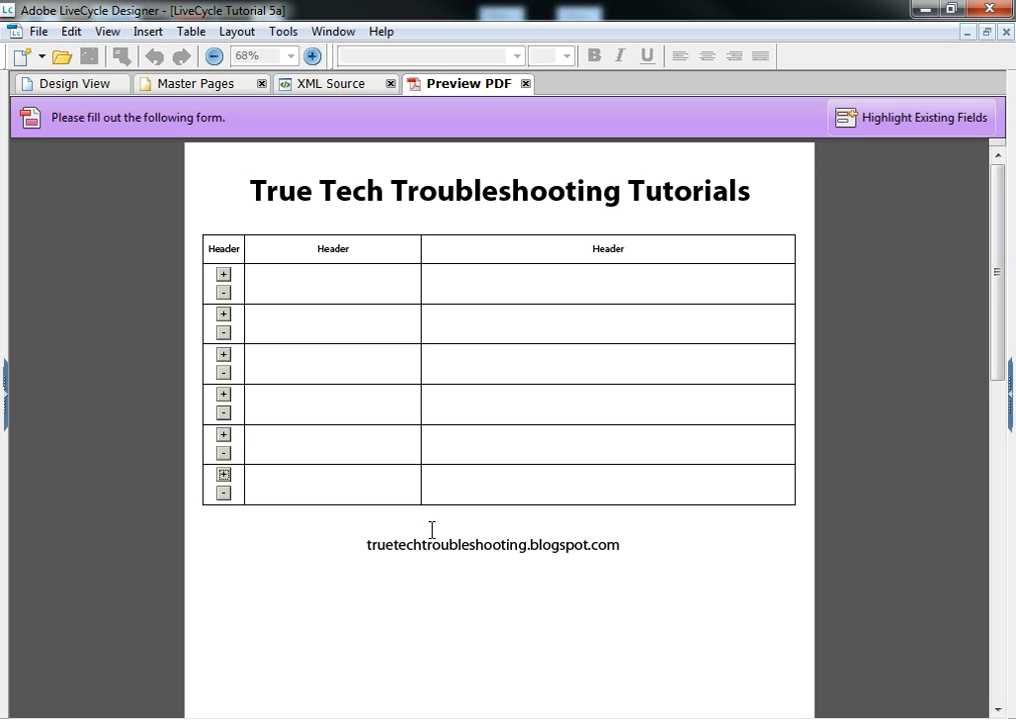
{"action": "left_click", "coordinate": [223, 275]}
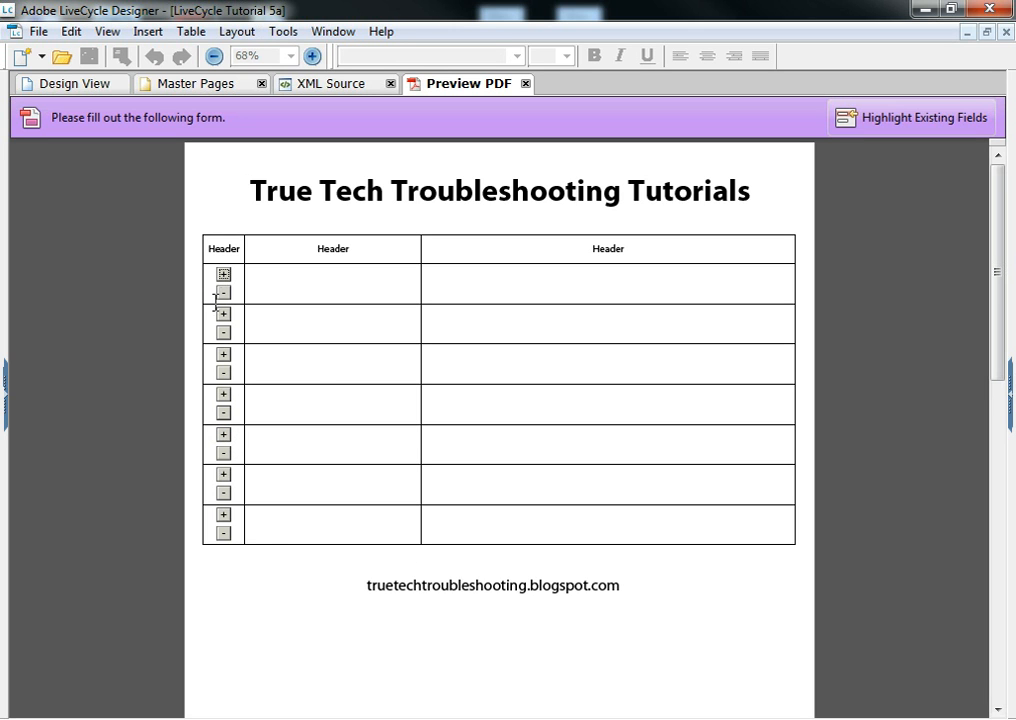
{"action": "left_click", "coordinate": [222, 316]}
{"action": "left_click", "coordinate": [222, 316]}
{"action": "left_click", "coordinate": [222, 316]}
{"action": "scroll", "coordinate": [226, 387], "scroll_direction": "down", "scroll_amount": 3}
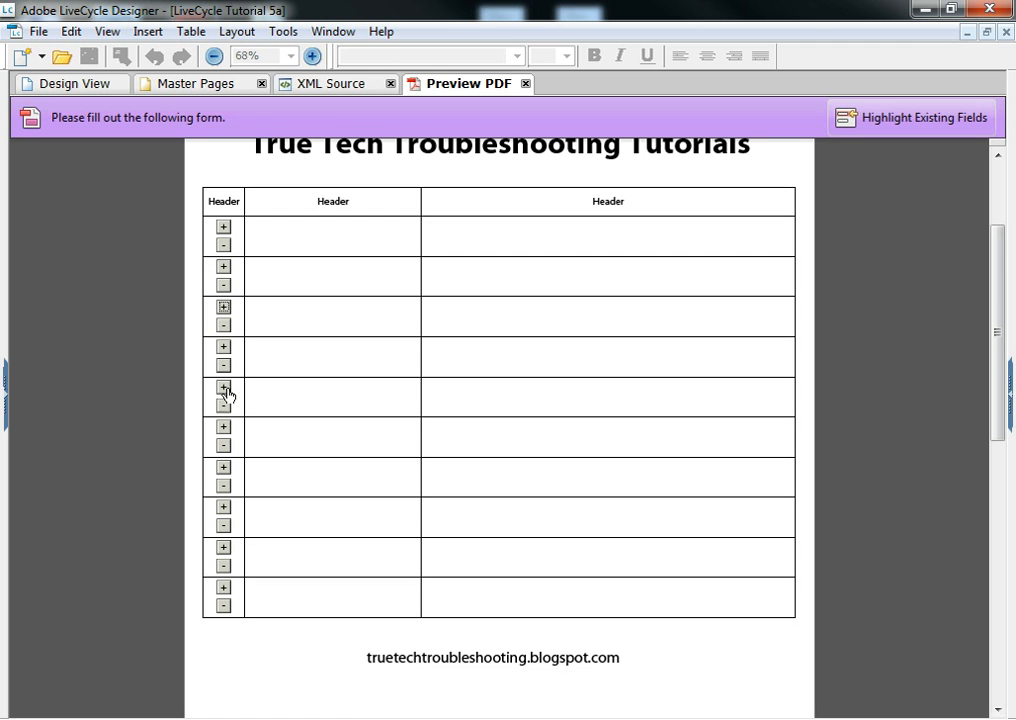
Add more rows in the preview so the table outgrows one page, and examine the layout around the page ends
{"action": "left_click", "coordinate": [223, 426]}
{"action": "left_click", "coordinate": [223, 426]}
{"action": "scroll", "coordinate": [227, 435], "scroll_direction": "down", "scroll_amount": 3}
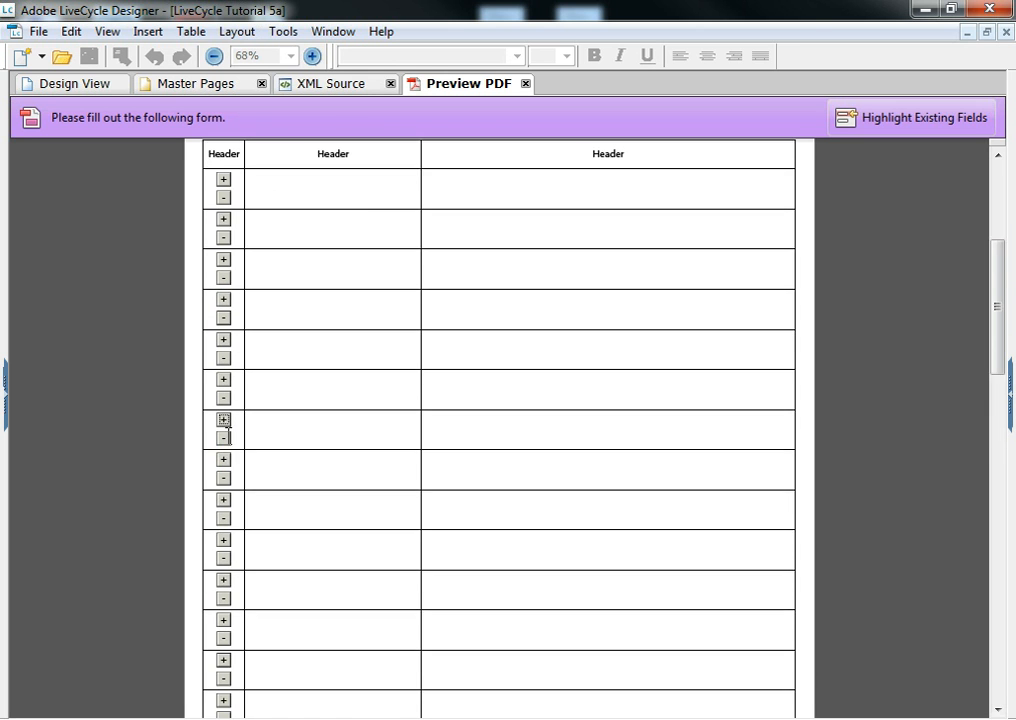
{"action": "scroll", "coordinate": [228, 444], "scroll_direction": "down", "scroll_amount": 10}
{"action": "scroll", "coordinate": [230, 445], "scroll_direction": "up", "scroll_amount": 6}
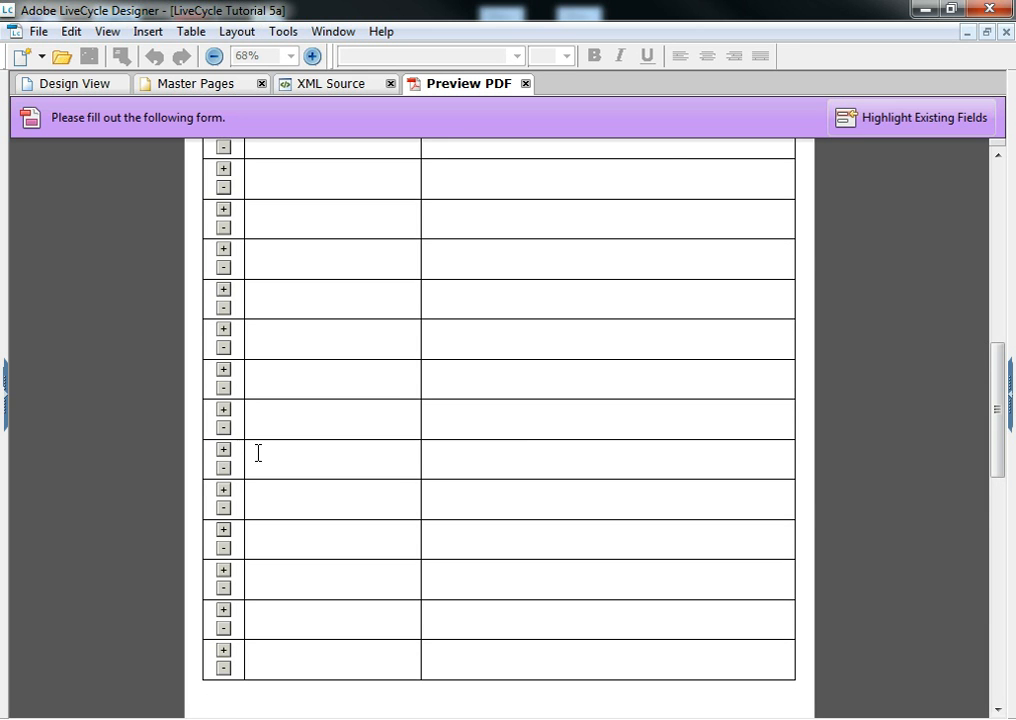
{"action": "scroll", "coordinate": [258, 452], "scroll_direction": "down", "scroll_amount": 6}
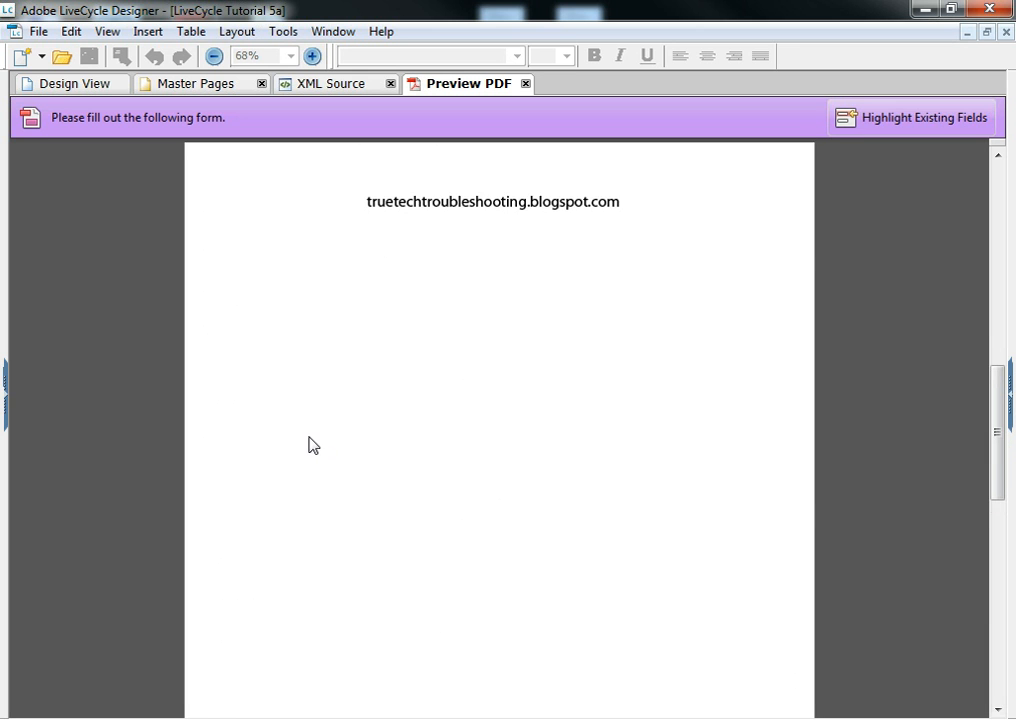
{"action": "scroll", "coordinate": [290, 425], "scroll_direction": "up", "scroll_amount": 5}
{"action": "left_click", "coordinate": [224, 450]}
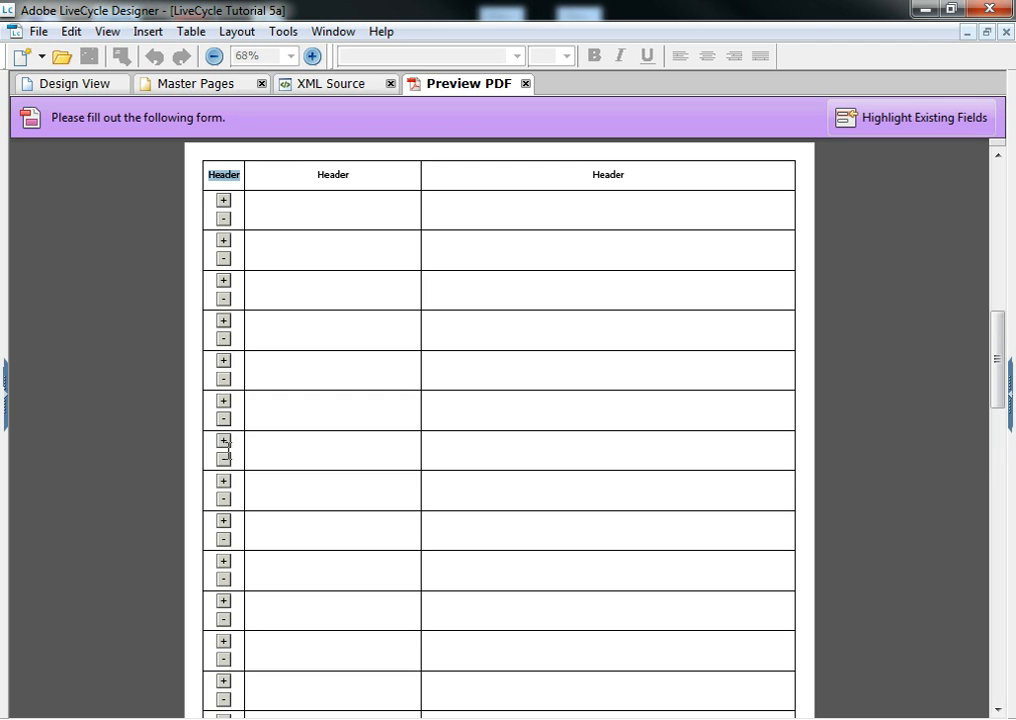
{"action": "scroll", "coordinate": [224, 450], "scroll_direction": "down", "scroll_amount": 6}
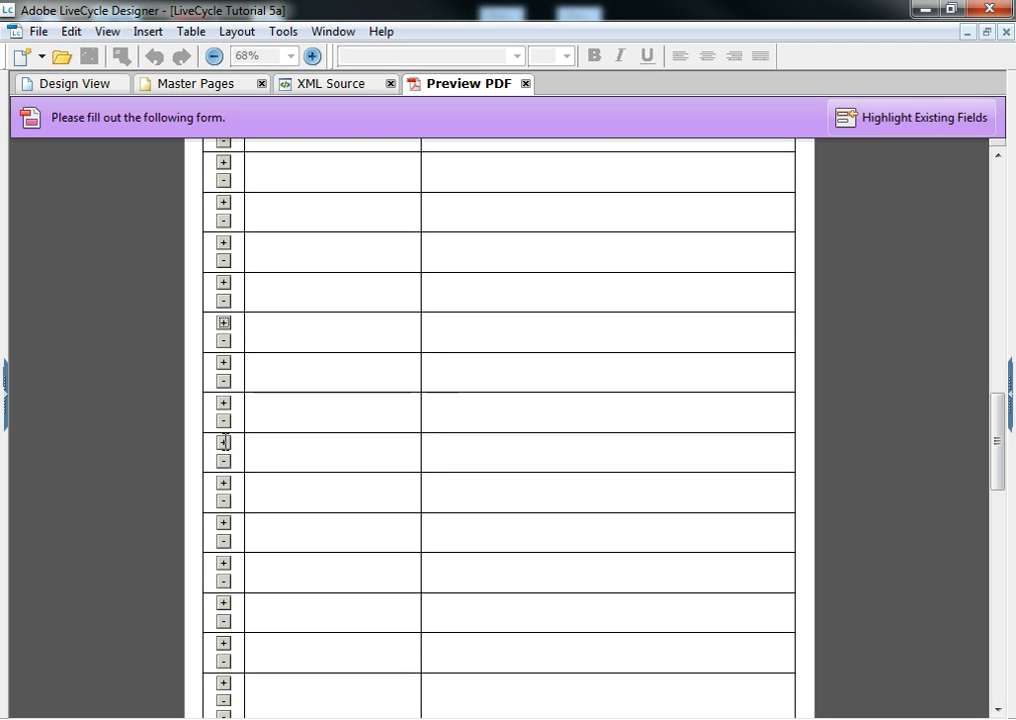
{"action": "scroll", "coordinate": [226, 450], "scroll_direction": "up", "scroll_amount": 5}
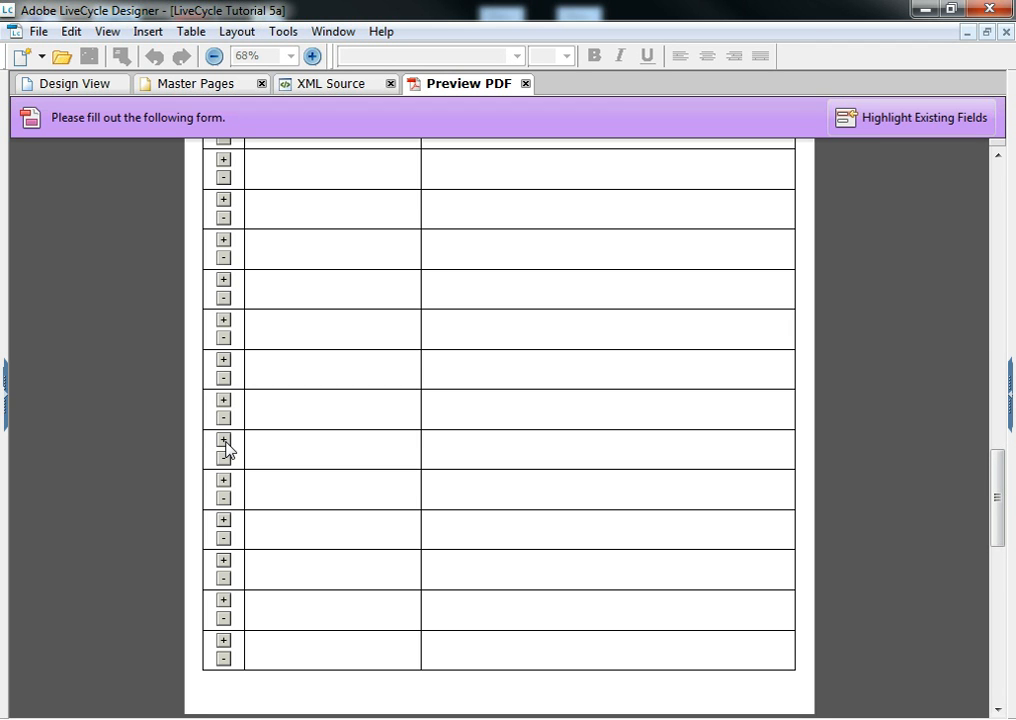
{"action": "left_click", "coordinate": [224, 482]}
{"action": "scroll", "coordinate": [224, 484], "scroll_direction": "down", "scroll_amount": 6}
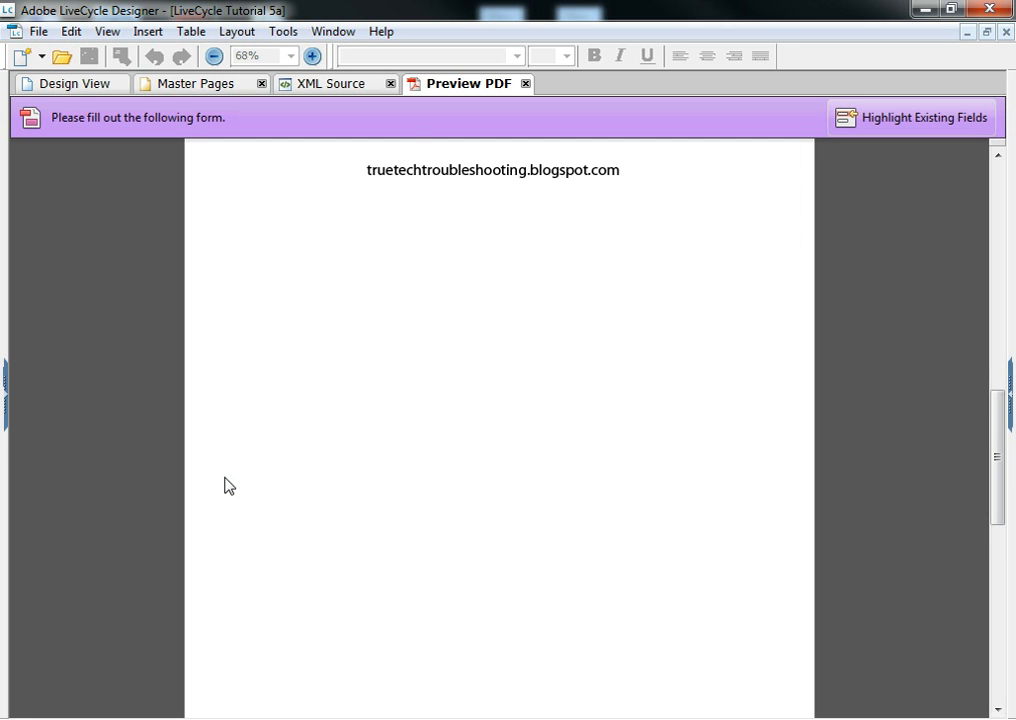
{"action": "scroll", "coordinate": [224, 484], "scroll_direction": "up", "scroll_amount": 6}
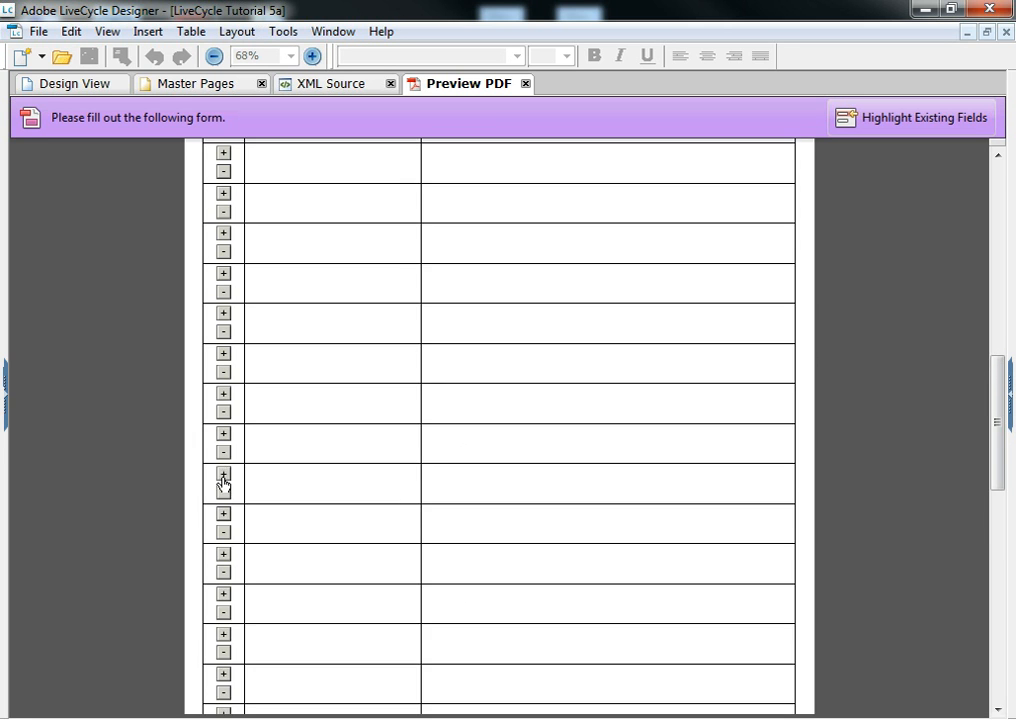
{"action": "scroll", "coordinate": [224, 480], "scroll_direction": "down", "scroll_amount": 6}
{"action": "scroll", "coordinate": [228, 486], "scroll_direction": "up", "scroll_amount": 6}
Examine at 50% zoom how the title, table and website text are distributed over the preview pages
{"action": "left_click", "coordinate": [214, 57]}
{"action": "left_click", "coordinate": [214, 57]}
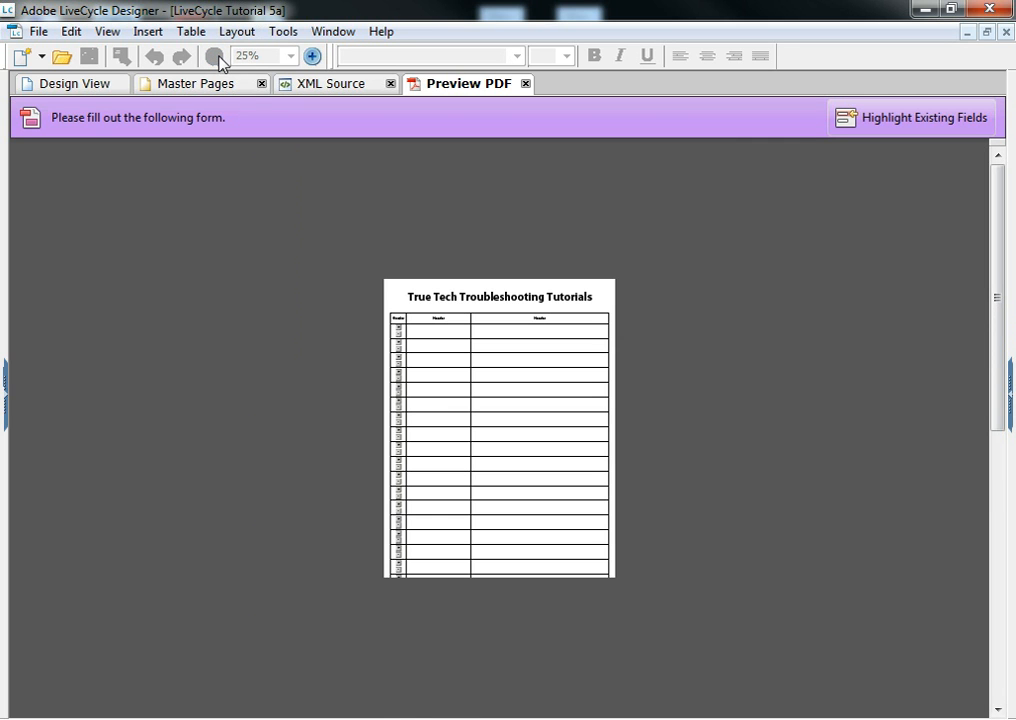
{"action": "left_click", "coordinate": [312, 56]}
{"action": "scroll", "coordinate": [314, 401], "scroll_direction": "down", "scroll_amount": 10}
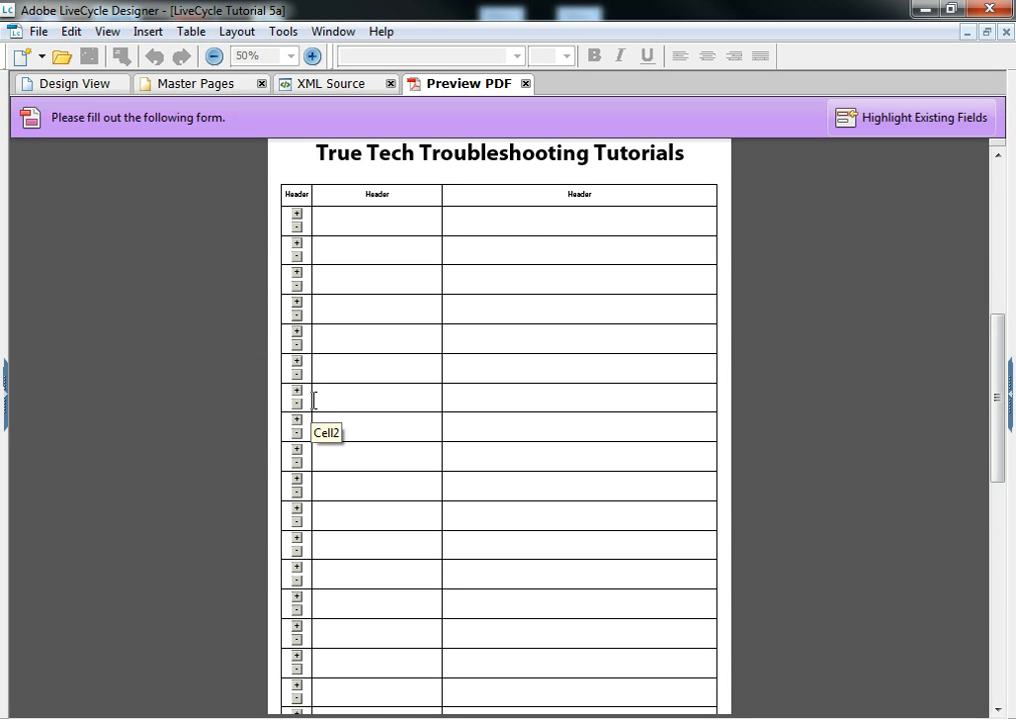
{"action": "scroll", "coordinate": [314, 401], "scroll_direction": "down", "scroll_amount": 5}
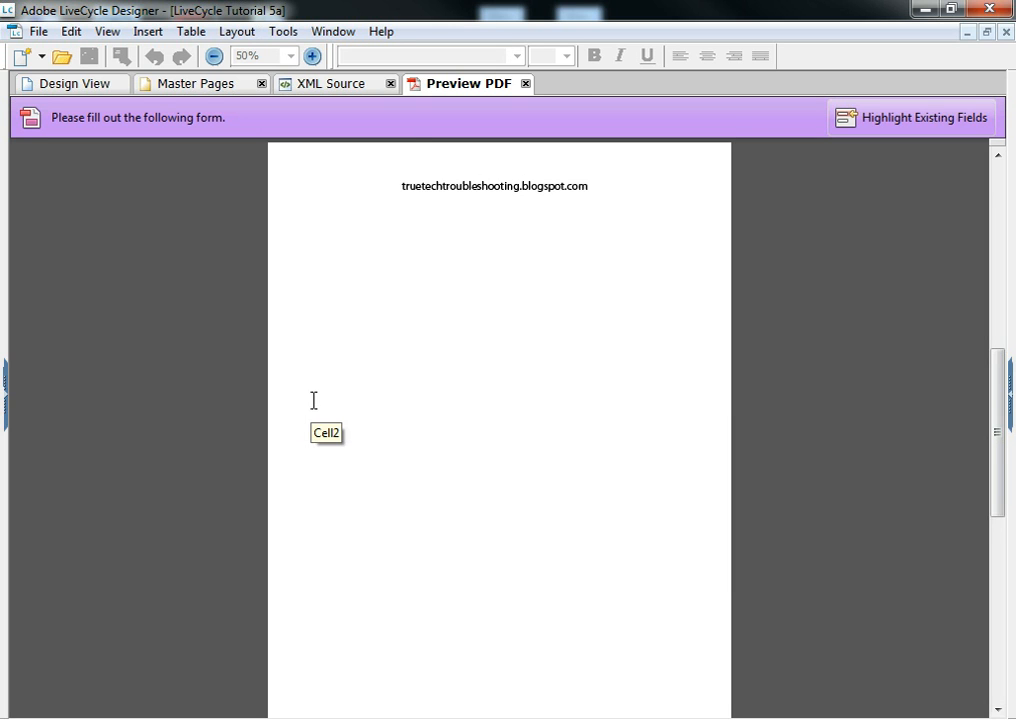
{"action": "scroll", "coordinate": [314, 401], "scroll_direction": "up", "scroll_amount": 3}
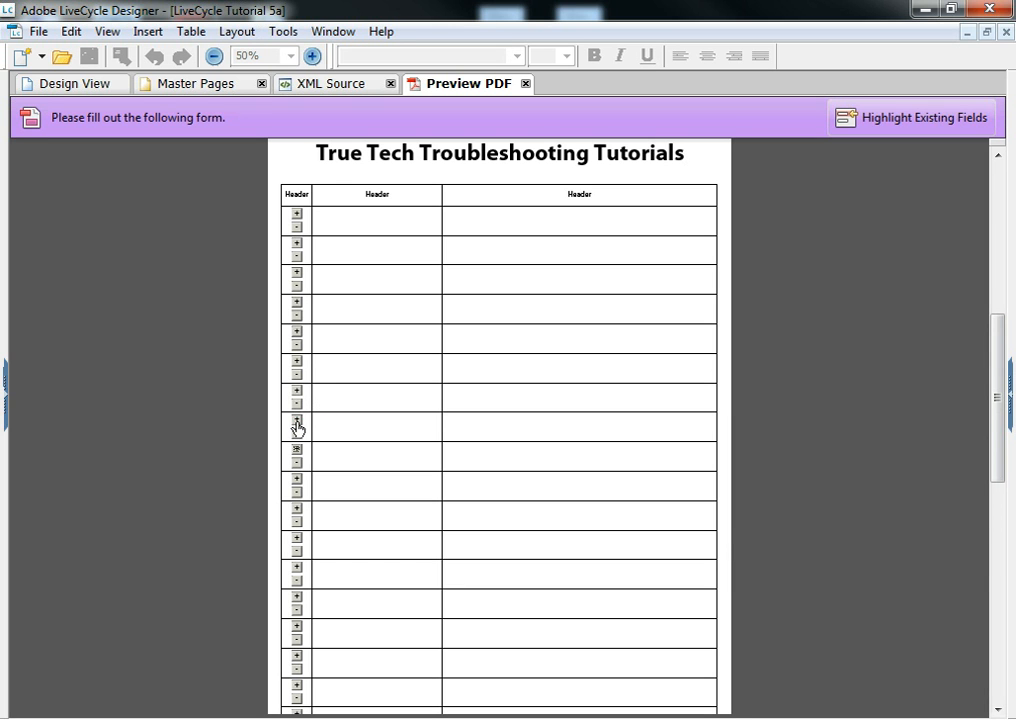
{"action": "scroll", "coordinate": [300, 430], "scroll_direction": "down", "scroll_amount": 5}
{"action": "scroll", "coordinate": [307, 431], "scroll_direction": "up", "scroll_amount": 5}
Remove rows in the preview to bring the table back onto the first page
{"action": "left_click", "coordinate": [296, 376]}
{"action": "left_click", "coordinate": [296, 376]}
{"action": "left_click", "coordinate": [296, 376]}
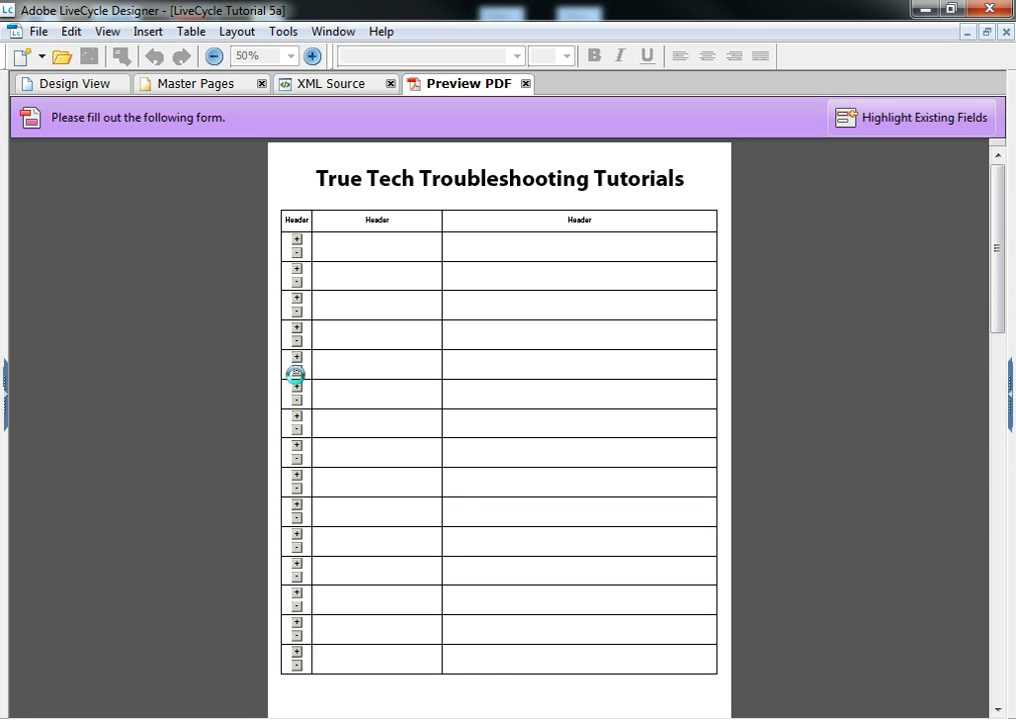
Return to the form design and allow page breaks within content for the tblSample table
{"action": "left_click", "coordinate": [68, 84]}
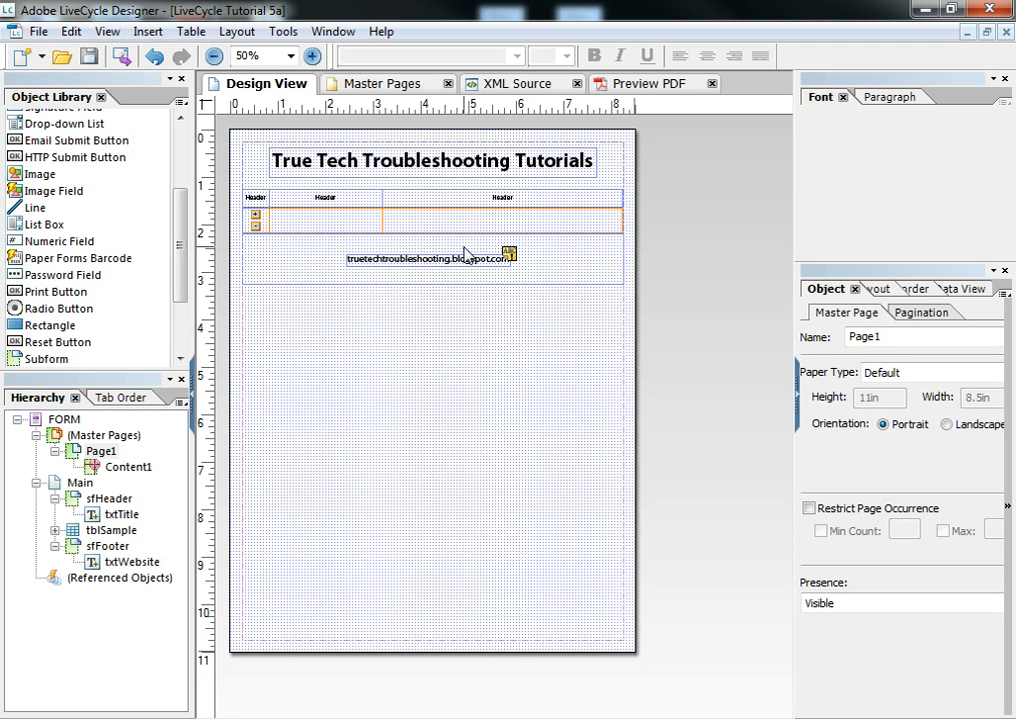
{"action": "left_click", "coordinate": [90, 531]}
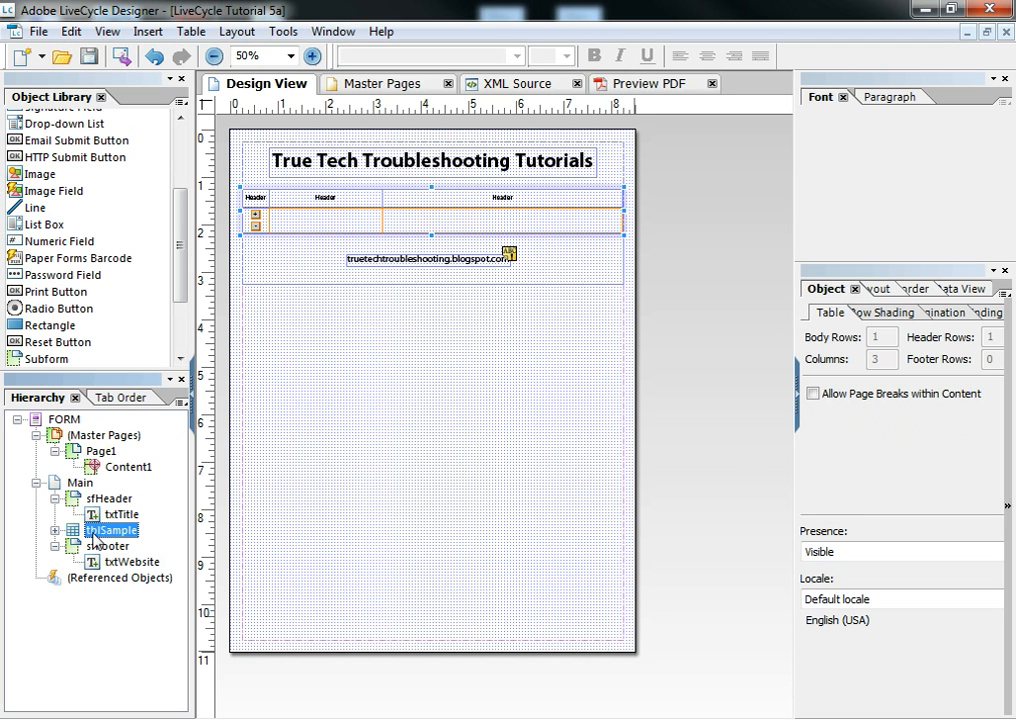
{"action": "left_click", "coordinate": [813, 394]}
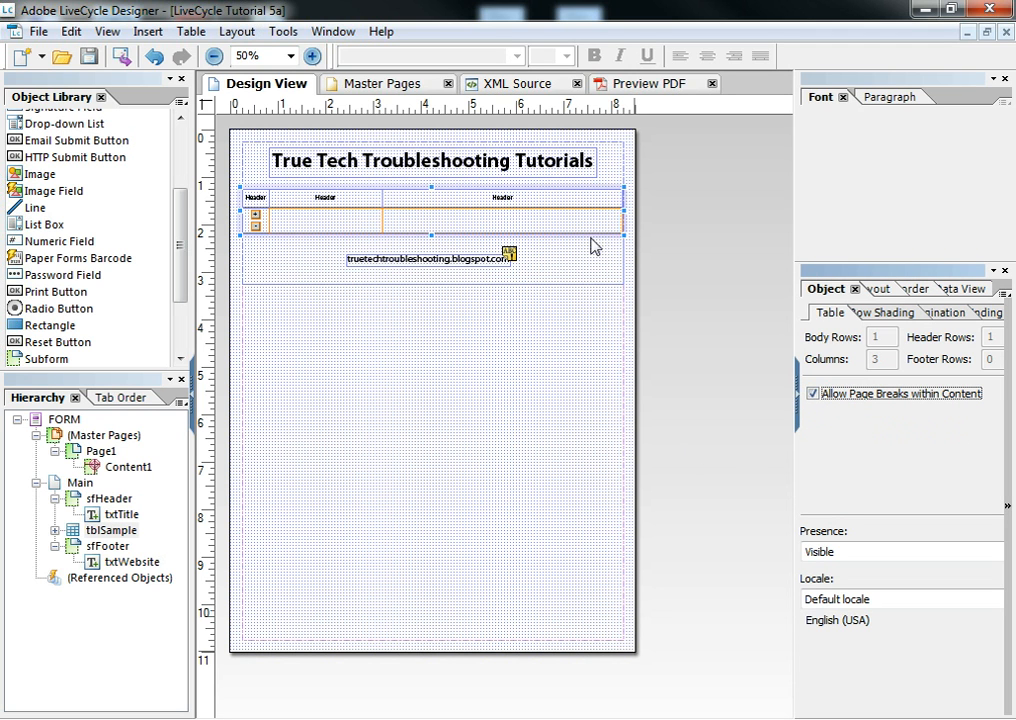
Preview the form again and add rows past the first page to check the table's page break and repeated header
{"action": "left_click", "coordinate": [632, 86]}
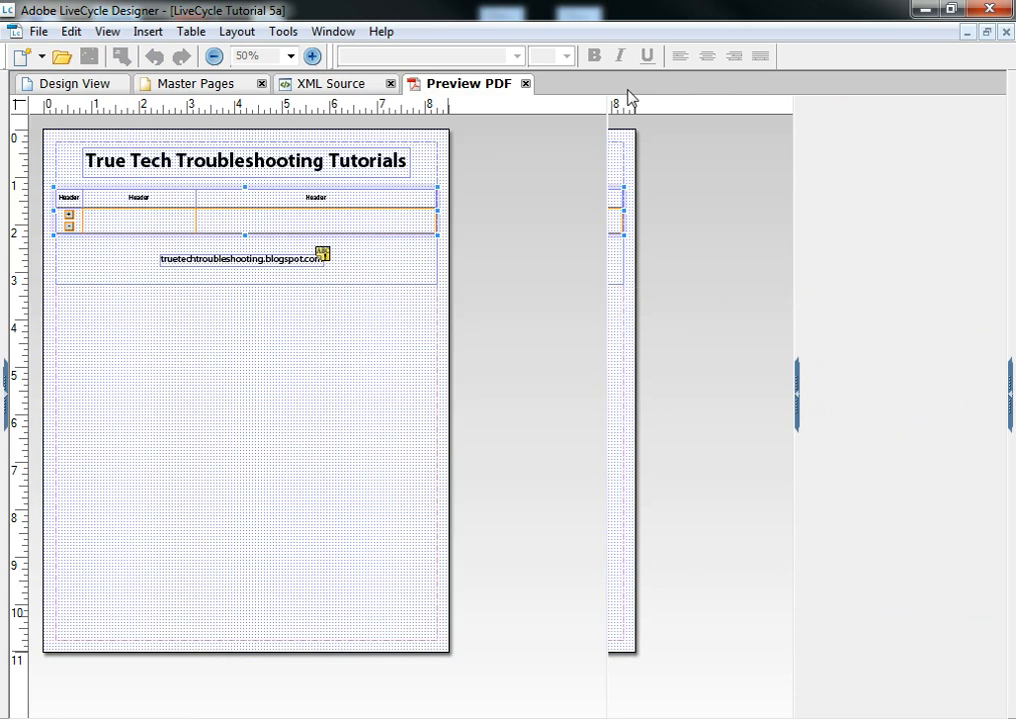
{"action": "left_click", "coordinate": [296, 268]}
{"action": "left_click", "coordinate": [296, 297]}
{"action": "left_click", "coordinate": [296, 297]}
{"action": "left_click", "coordinate": [296, 297]}
{"action": "left_click", "coordinate": [296, 297]}
{"action": "left_click", "coordinate": [296, 297]}
{"action": "left_click", "coordinate": [296, 297]}
{"action": "left_click", "coordinate": [296, 297]}
{"action": "left_click", "coordinate": [296, 297]}
{"action": "left_click", "coordinate": [296, 297]}
{"action": "left_click", "coordinate": [296, 297]}
{"action": "left_click", "coordinate": [296, 297]}
{"action": "left_click", "coordinate": [296, 297]}
{"action": "scroll", "coordinate": [343, 398], "scroll_direction": "down", "scroll_amount": 5}
{"action": "scroll", "coordinate": [343, 404], "scroll_direction": "up", "scroll_amount": 1}
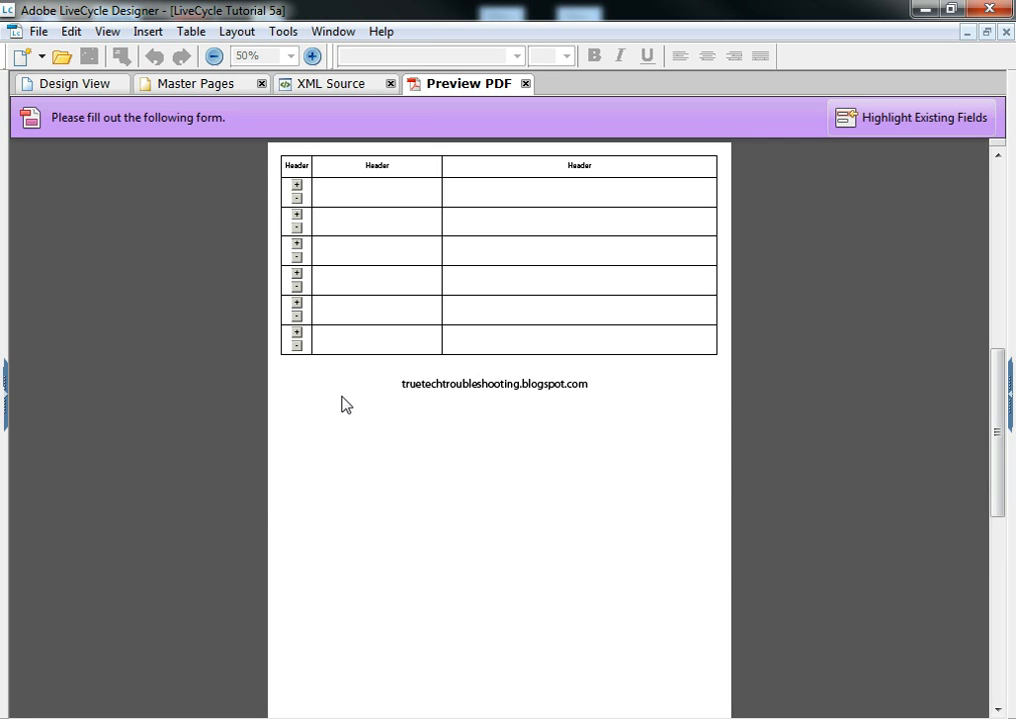
Add five more rows to the table on the second preview page to check how the website text shifts
{"action": "left_click", "coordinate": [213, 56]}
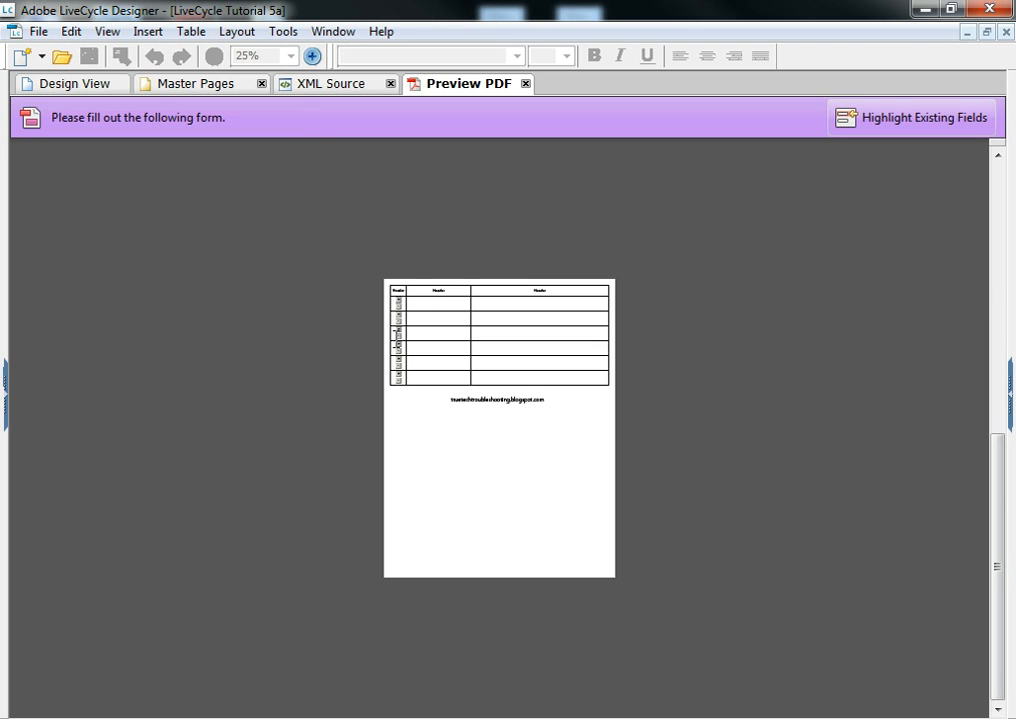
{"action": "left_click", "coordinate": [397, 347]}
{"action": "left_click", "coordinate": [397, 347]}
{"action": "left_click", "coordinate": [397, 347]}
{"action": "left_click", "coordinate": [397, 347]}
{"action": "left_click", "coordinate": [397, 347]}
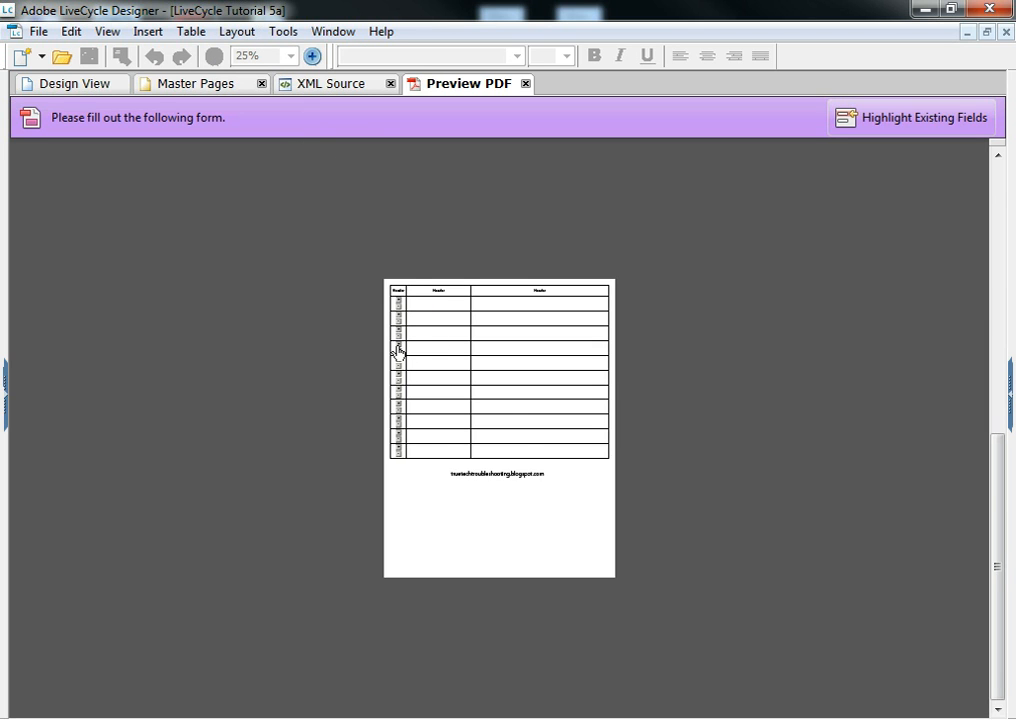
Return to the form design and set its zoom level to 68%
{"action": "left_click", "coordinate": [62, 86]}
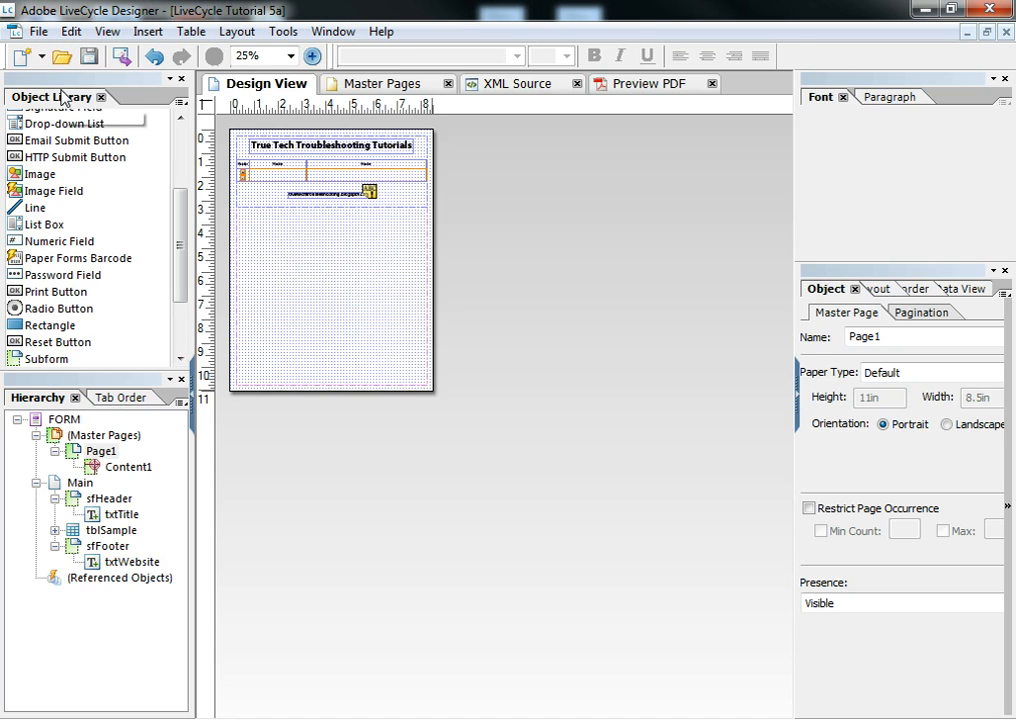
{"action": "left_click", "coordinate": [312, 56]}
{"action": "left_click", "coordinate": [312, 56]}
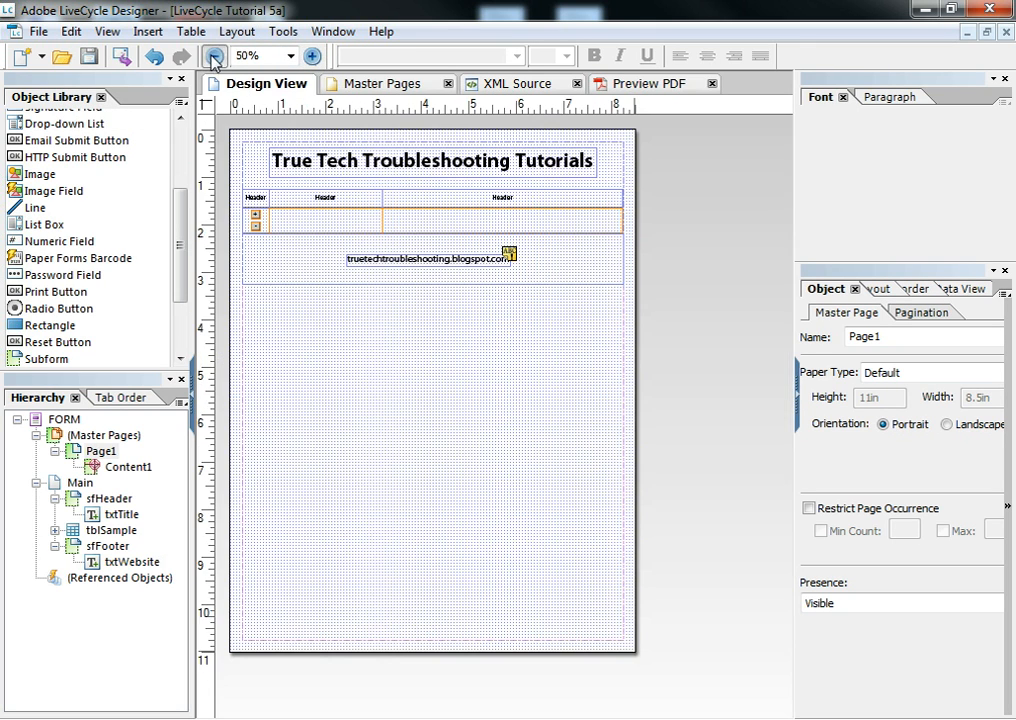
{"action": "left_click", "coordinate": [214, 56]}
{"action": "left_click_drag", "start_coordinate": [259, 57], "coordinate": [219, 60]}
{"action": "type", "text": "68"}
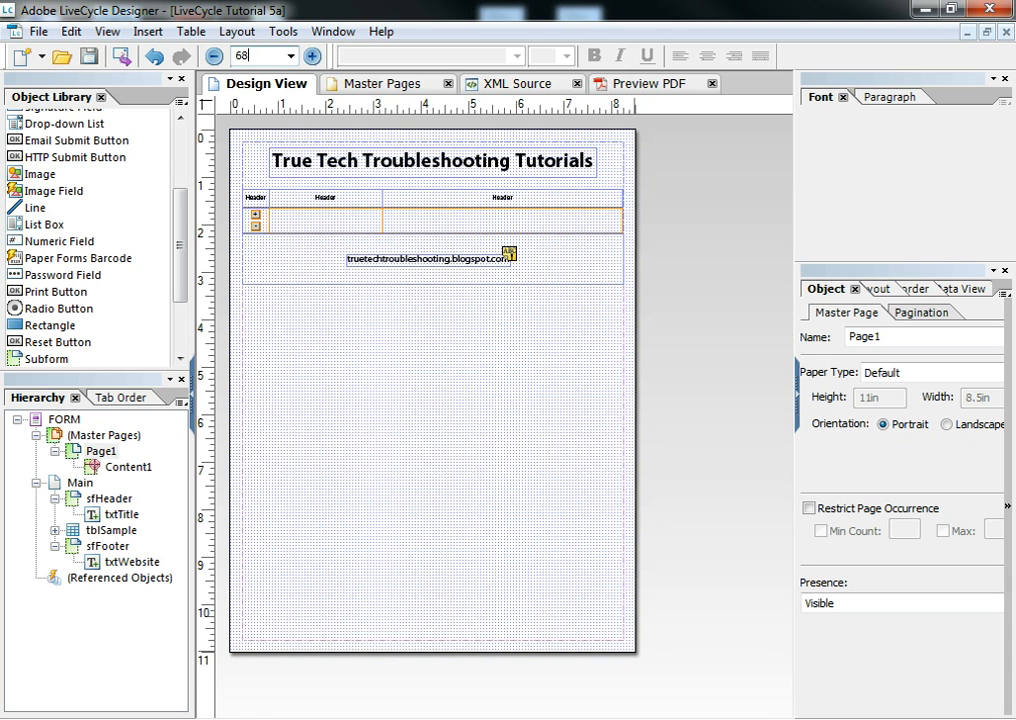
{"action": "key", "text": "Return"}
{"action": "left_click", "coordinate": [789, 173]}
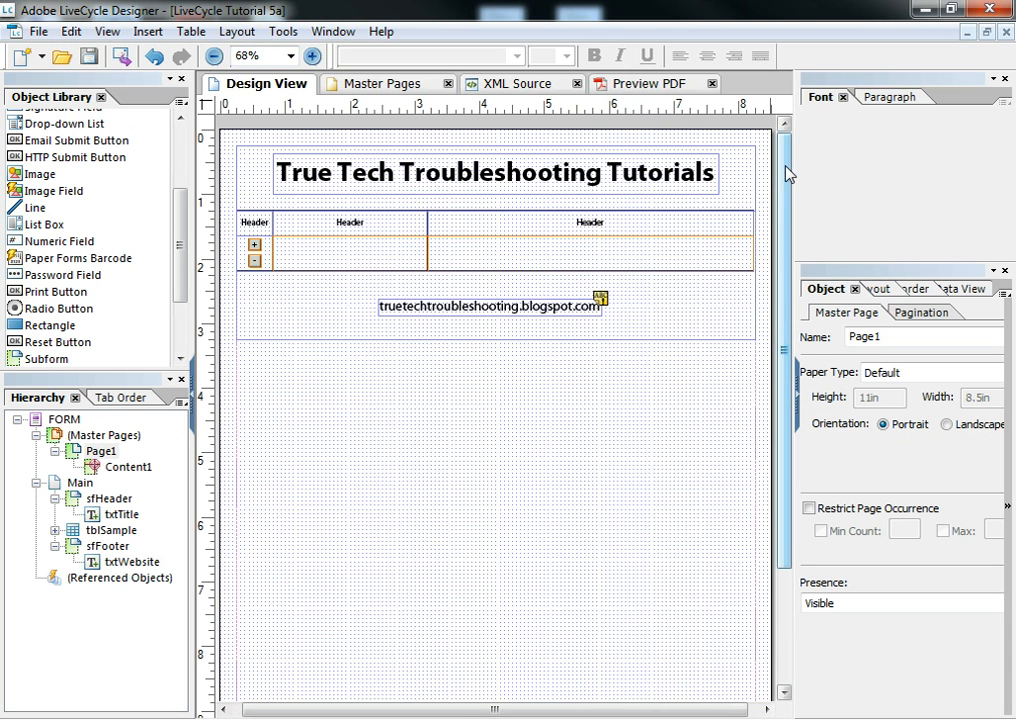